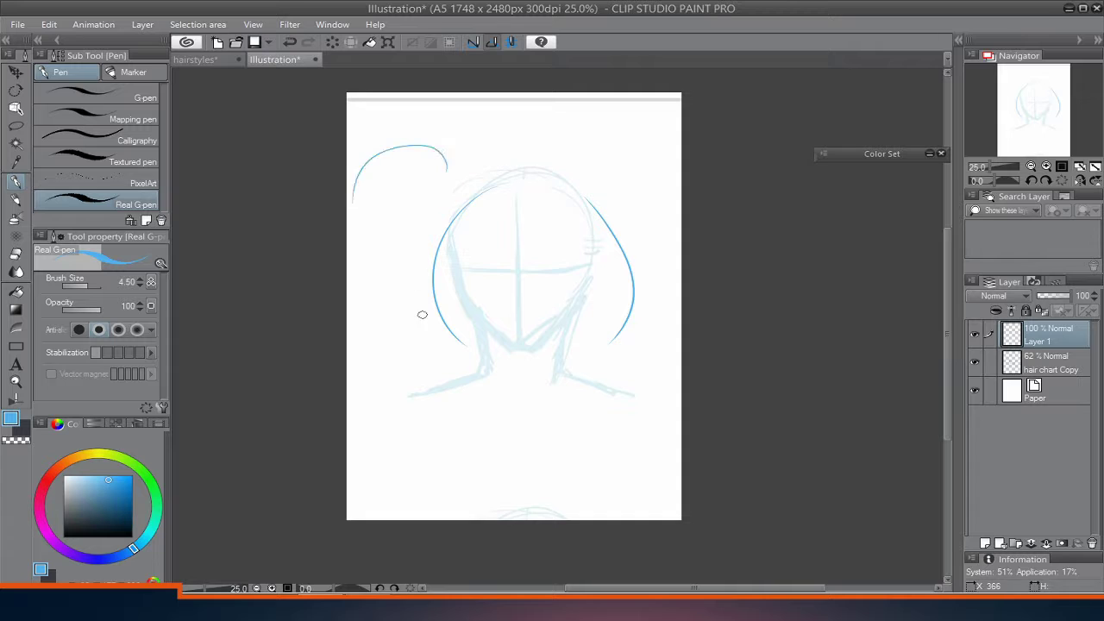
Step: Redraw the ponytail's rounded top arc in the blue rough and sketch two long curves flowing down past the left shoulder
{"action": "key", "text": "ctrl+z"}
{"action": "left_click_drag", "start_coordinate": [453, 148], "coordinate": [365, 181]}
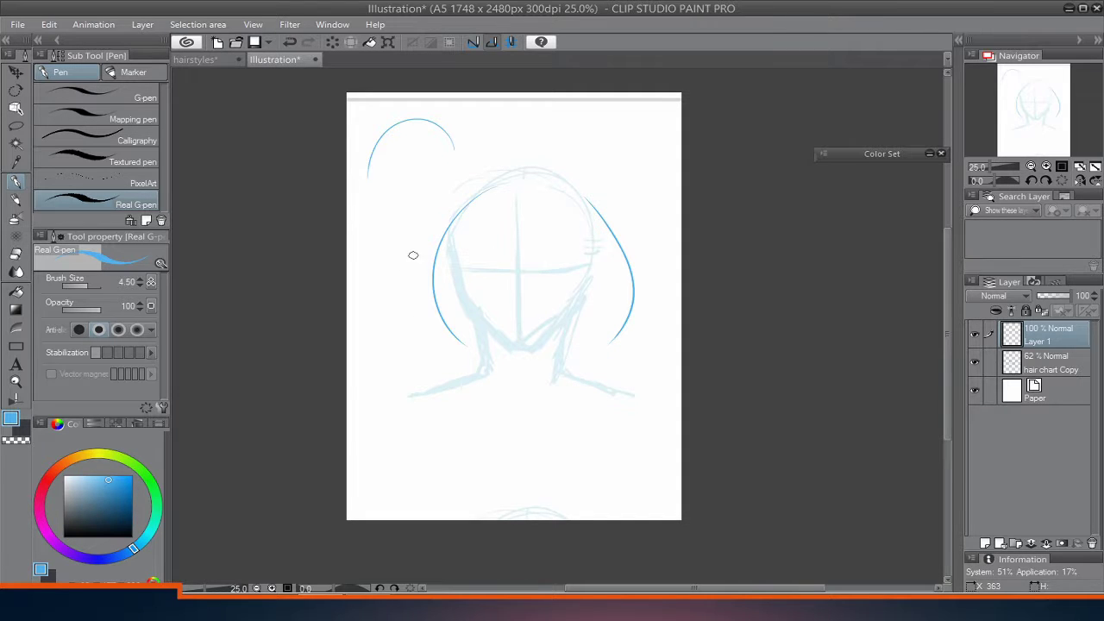
{"action": "left_click_drag", "start_coordinate": [388, 228], "coordinate": [415, 385]}
{"action": "key", "text": "ctrl+z"}
{"action": "left_click_drag", "start_coordinate": [363, 264], "coordinate": [373, 459]}
{"action": "left_click_drag", "start_coordinate": [429, 376], "coordinate": [425, 467]}
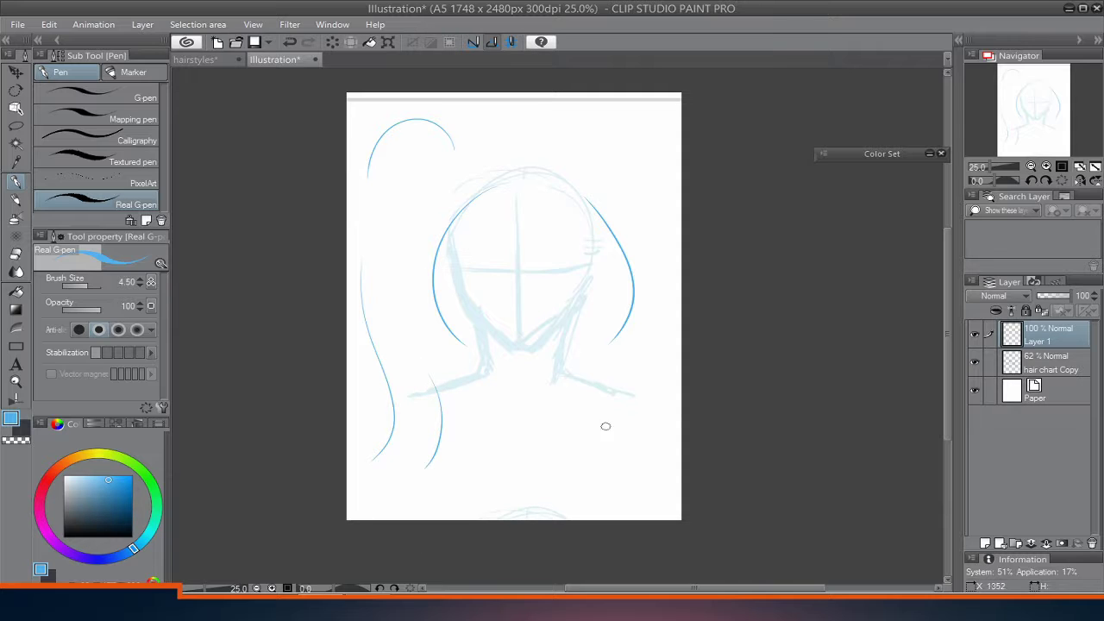
Step: Sketch long wavy guide strands falling from the right side of the head over the shoulder
{"action": "left_click_drag", "start_coordinate": [614, 407], "coordinate": [621, 504]}
{"action": "left_click_drag", "start_coordinate": [632, 314], "coordinate": [615, 392]}
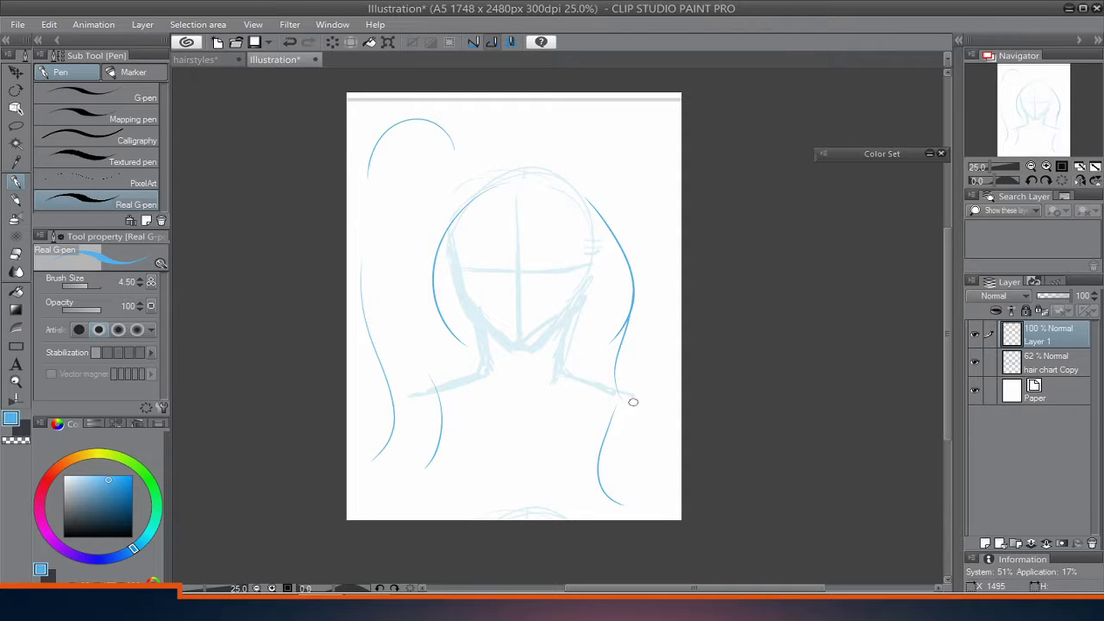
{"action": "left_click_drag", "start_coordinate": [615, 254], "coordinate": [594, 406]}
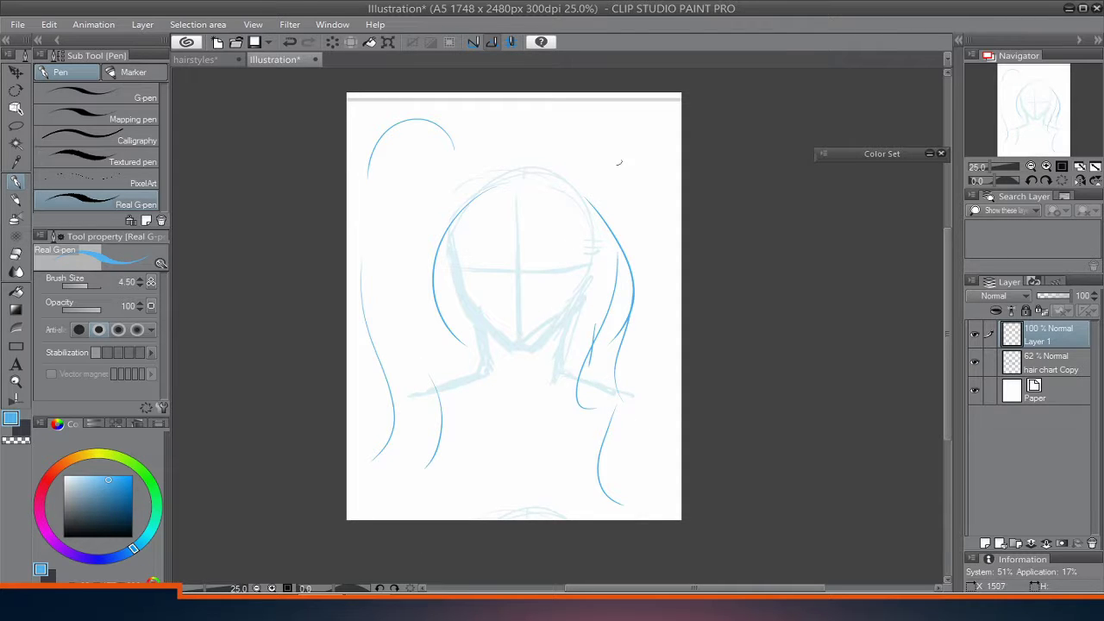
Step: Sketch short hairline curves inside the forehead and one outer volume curve on each side of the crown
{"action": "mouse_move", "coordinate": [553, 178]}
{"action": "left_mouse_down"}
{"action": "mouse_move", "coordinate": [586, 260]}
{"action": "mouse_move", "coordinate": [568, 226]}
{"action": "left_mouse_up"}
{"action": "left_click_drag", "start_coordinate": [474, 217], "coordinate": [464, 275]}
{"action": "left_click_drag", "start_coordinate": [471, 164], "coordinate": [388, 249]}
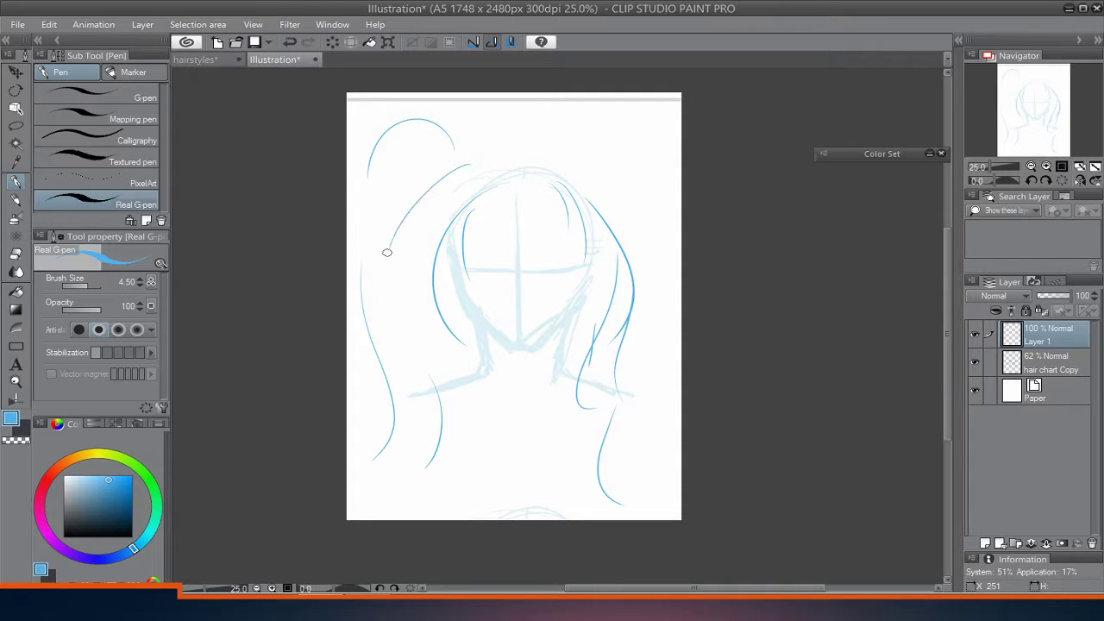
{"action": "left_click_drag", "start_coordinate": [593, 153], "coordinate": [658, 202]}
{"action": "key", "text": "ctrl+z"}
{"action": "left_click_drag", "start_coordinate": [575, 175], "coordinate": [661, 272]}
{"action": "key", "text": "ctrl+z"}
{"action": "left_click_drag", "start_coordinate": [574, 160], "coordinate": [647, 248]}
{"action": "left_click_drag", "start_coordinate": [564, 202], "coordinate": [562, 200]}
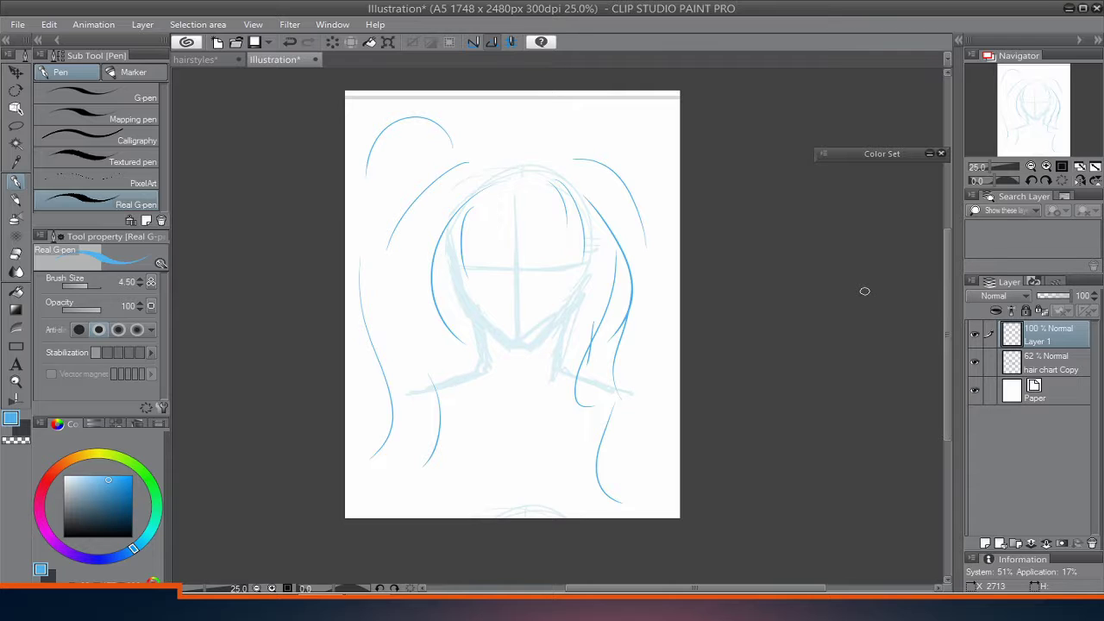
Step: Lower the rough hair layer's opacity to 33% and add a new layer above it for dark Real G-pen lines
{"action": "left_click_drag", "start_coordinate": [1069, 296], "coordinate": [1041, 295]}
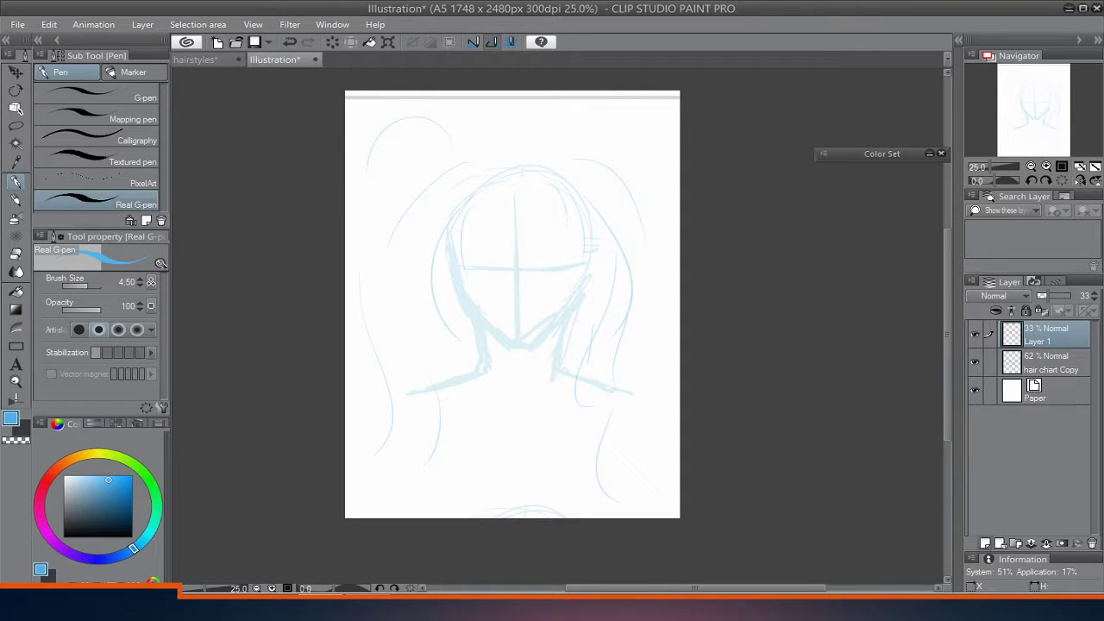
{"action": "key", "text": "ctrl+shift+n"}
{"action": "key", "text": "ctrl+plus"}
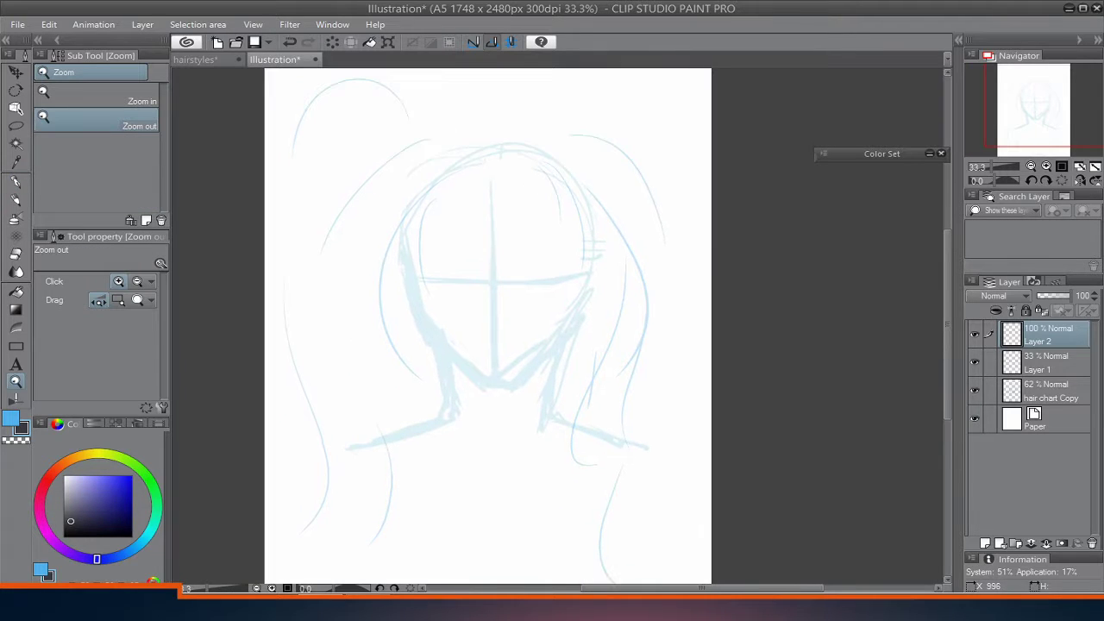
{"action": "key", "text": "p"}
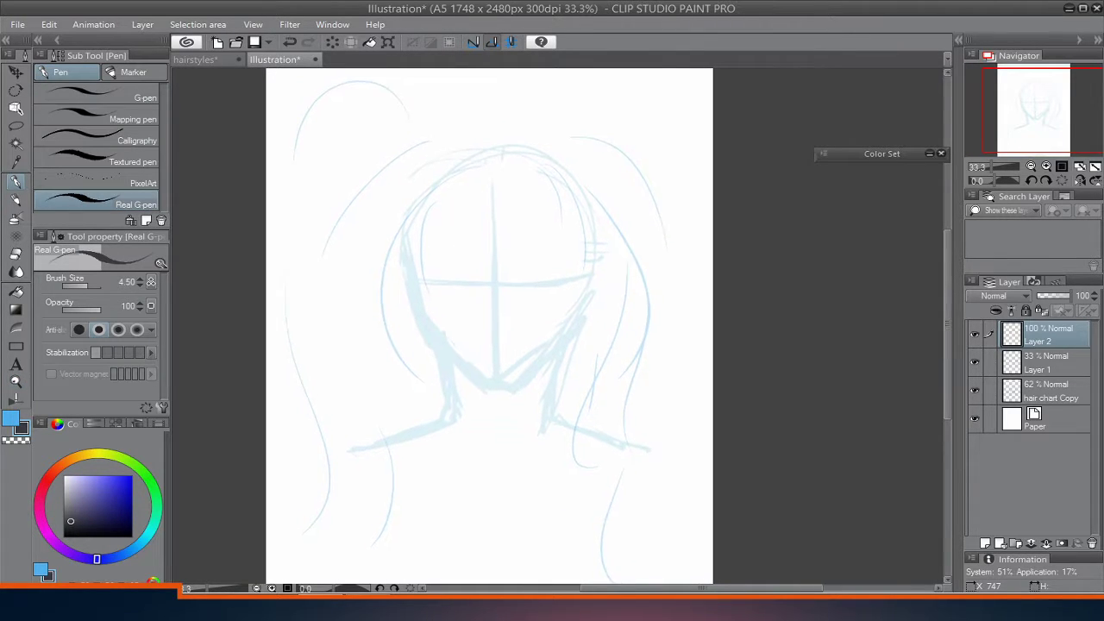
Step: Ink the front lock left of the face with an inner and an outer curve, thickening the inner curve toward the crown
{"action": "mouse_move", "coordinate": [412, 377]}
{"action": "left_mouse_down"}
{"action": "mouse_move", "coordinate": [431, 193]}
{"action": "mouse_move", "coordinate": [466, 170]}
{"action": "left_mouse_up"}
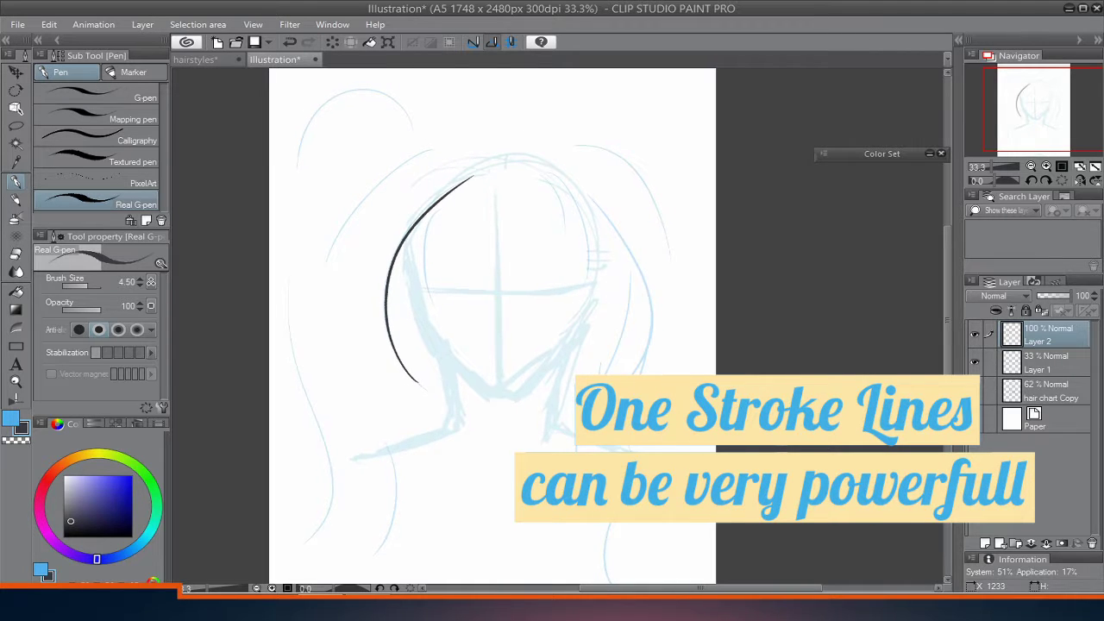
{"action": "left_click_drag", "start_coordinate": [444, 203], "coordinate": [485, 176]}
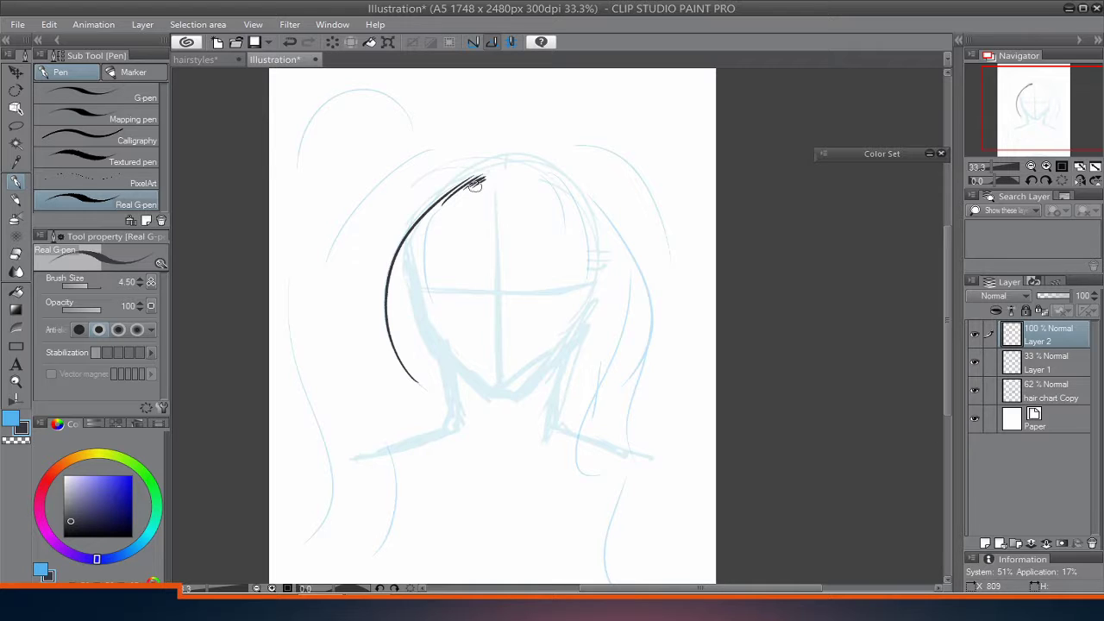
{"action": "left_click_drag", "start_coordinate": [399, 252], "coordinate": [423, 232]}
{"action": "left_click_drag", "start_coordinate": [440, 366], "coordinate": [463, 131]}
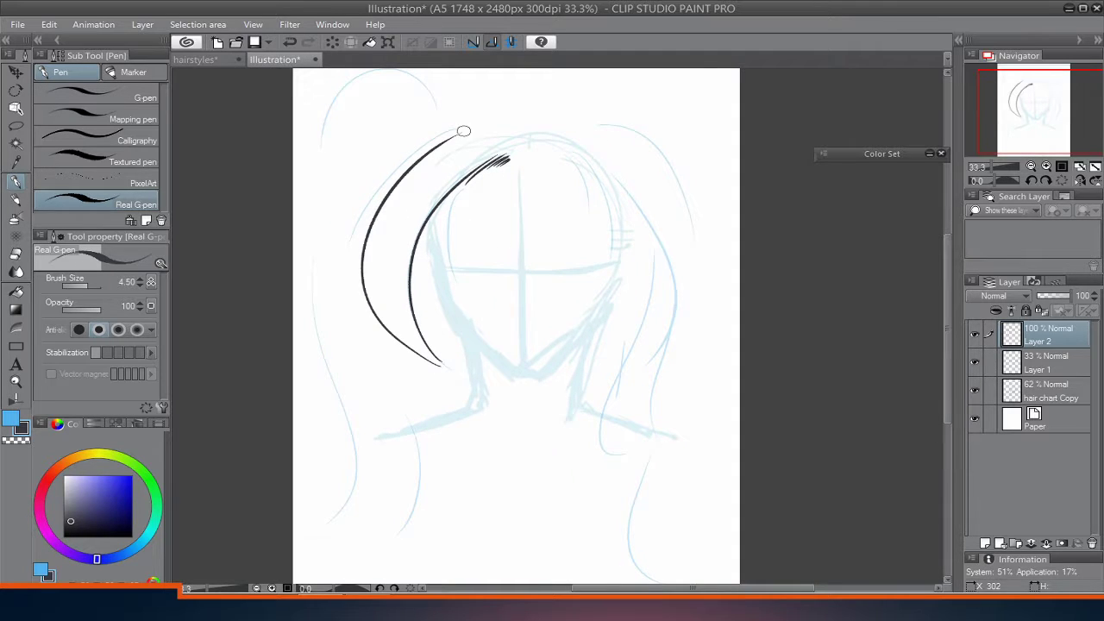
Step: Ink smaller overlapping strands along the outside of the left front lock, curving inward at their tips
{"action": "mouse_move", "coordinate": [422, 187]}
{"action": "left_mouse_down"}
{"action": "mouse_move", "coordinate": [355, 316]}
{"action": "mouse_move", "coordinate": [379, 362]}
{"action": "left_mouse_up"}
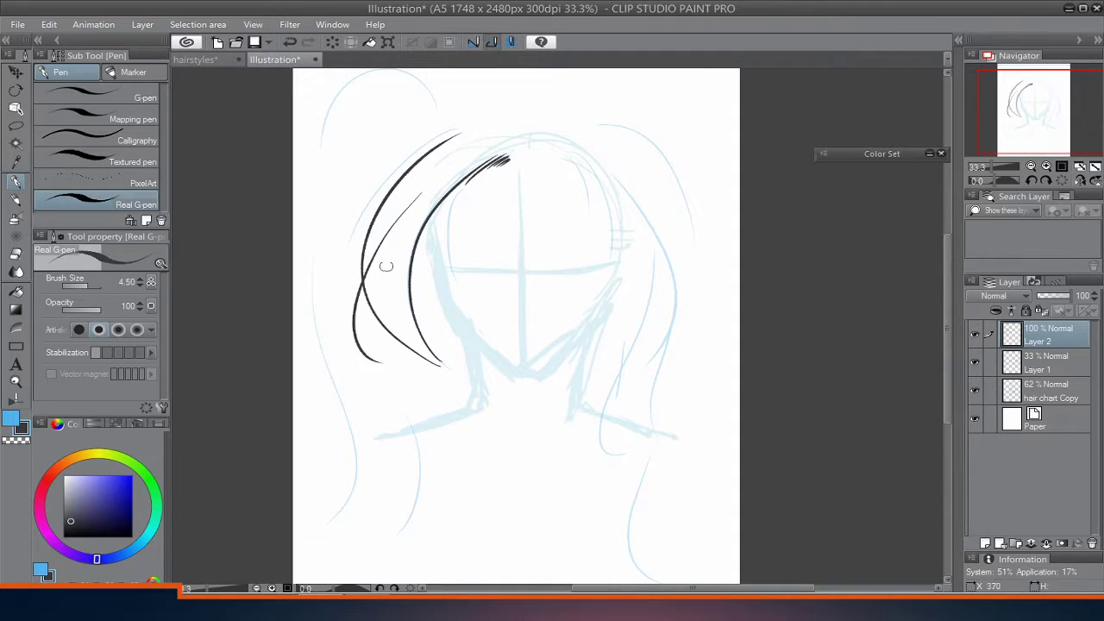
{"action": "left_click_drag", "start_coordinate": [394, 255], "coordinate": [379, 357]}
{"action": "left_click_drag", "start_coordinate": [403, 247], "coordinate": [378, 350]}
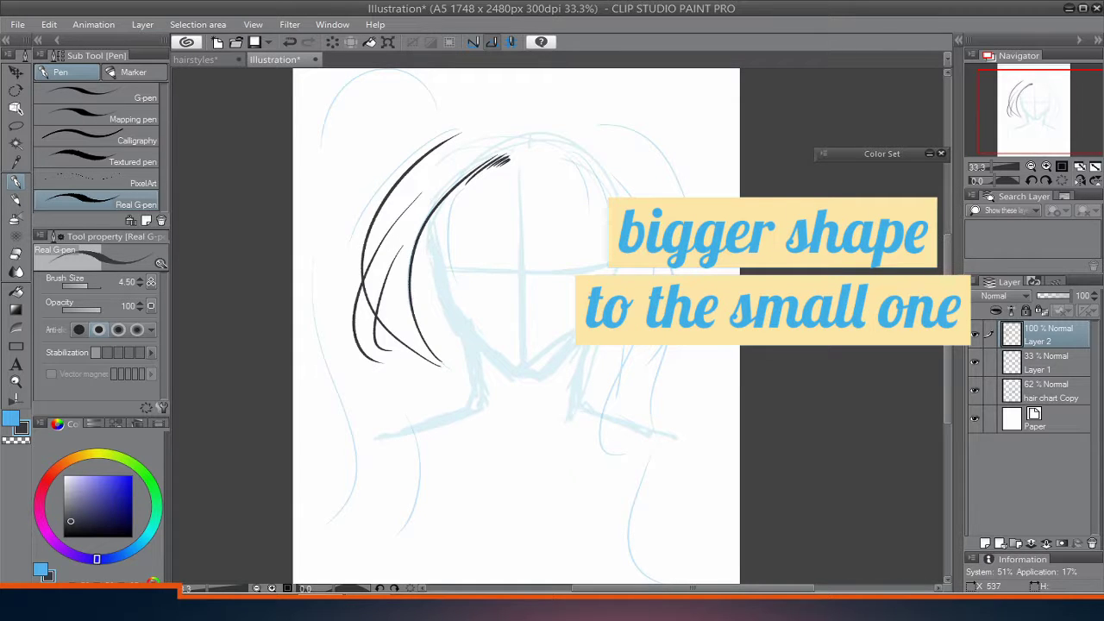
{"action": "key", "text": "ctrl+z"}
{"action": "left_click_drag", "start_coordinate": [389, 261], "coordinate": [370, 357]}
Step: Ink swept-back strands on the outer left edge of the crown and erase overlapping lines in the front lock
{"action": "left_click_drag", "start_coordinate": [416, 306], "coordinate": [450, 352]}
{"action": "left_click_drag", "start_coordinate": [503, 181], "coordinate": [405, 267]}
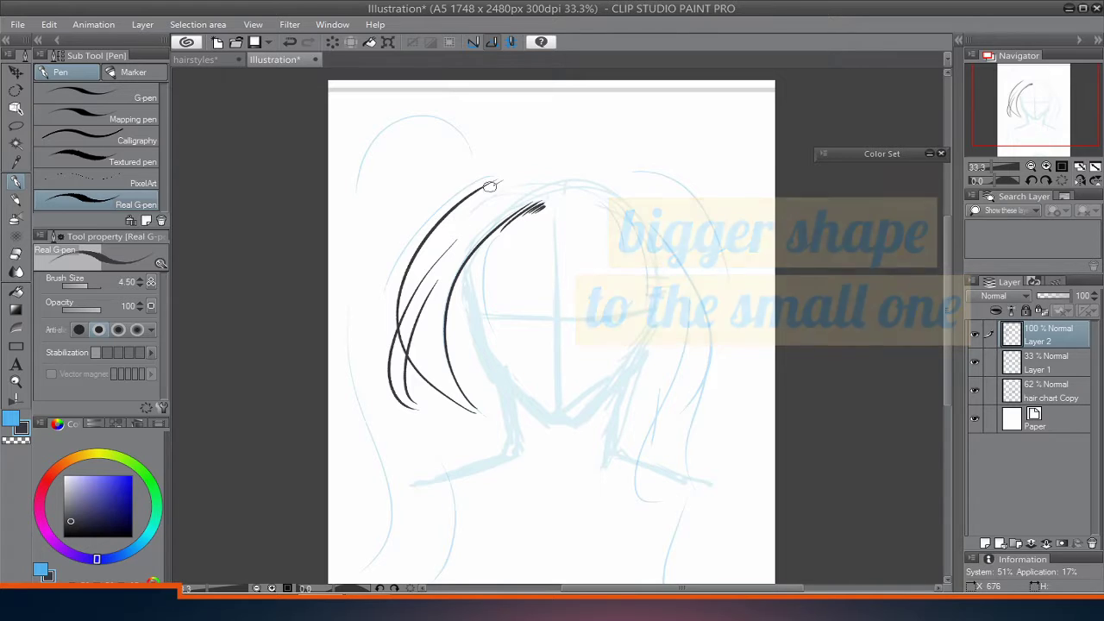
{"action": "mouse_move", "coordinate": [474, 204]}
{"action": "left_mouse_down"}
{"action": "mouse_move", "coordinate": [431, 231]}
{"action": "mouse_move", "coordinate": [412, 265]}
{"action": "mouse_move", "coordinate": [444, 271]}
{"action": "mouse_move", "coordinate": [433, 260]}
{"action": "left_mouse_up"}
{"action": "left_click_drag", "start_coordinate": [518, 345], "coordinate": [490, 297]}
{"action": "key", "text": "e"}
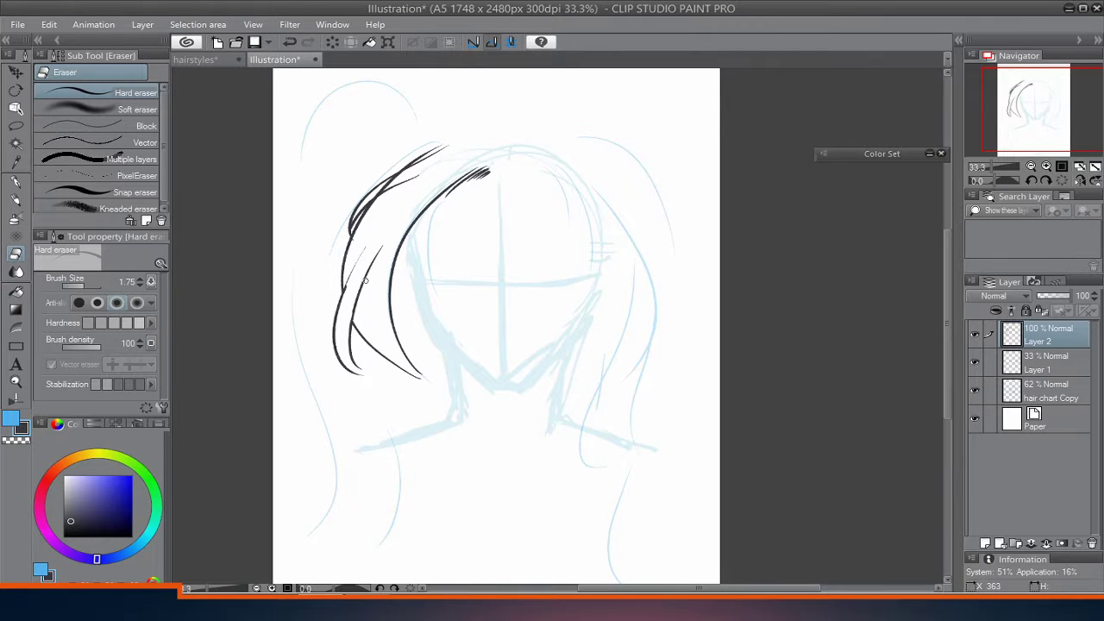
Step: Add short strand strokes midway down the outer edge of the left front lock
{"action": "key", "text": "p"}
{"action": "left_click_drag", "start_coordinate": [369, 245], "coordinate": [346, 291]}
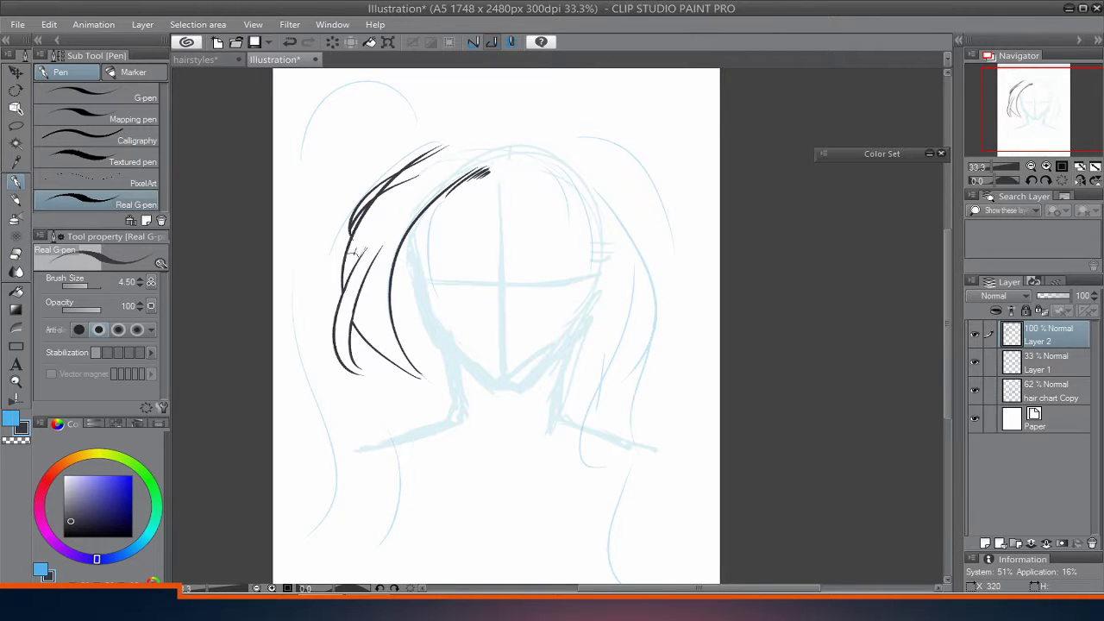
{"action": "left_click_drag", "start_coordinate": [353, 251], "coordinate": [348, 284]}
{"action": "key", "text": "e"}
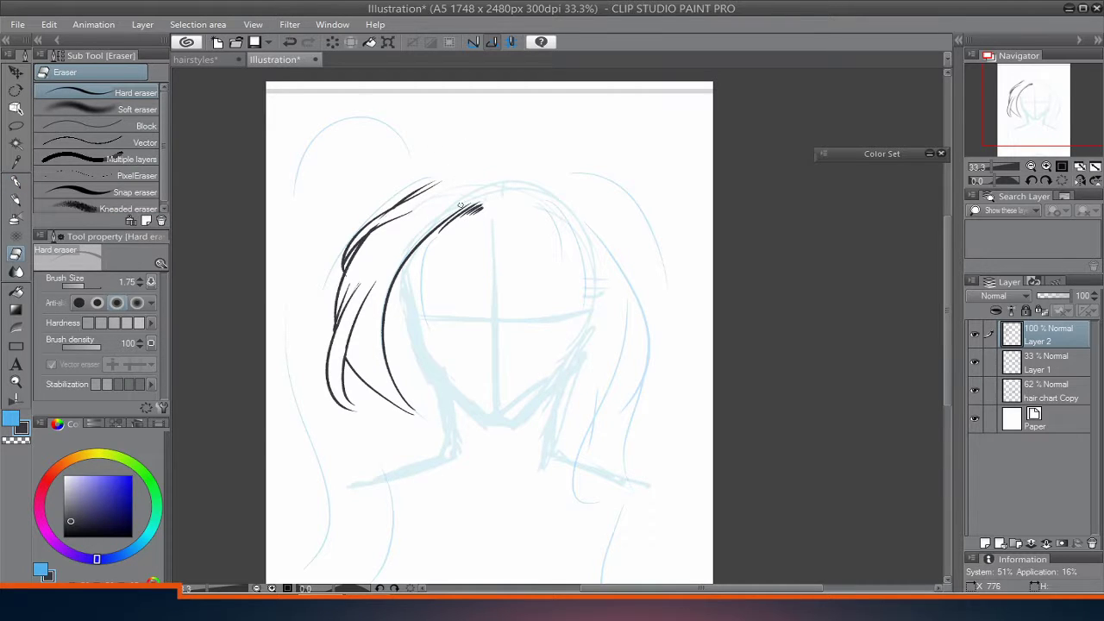
Step: Ink a dotted hair tie at the upper left of the head and the ponytail's rounded top arc above it
{"action": "key", "text": "p"}
{"action": "left_click_drag", "start_coordinate": [382, 214], "coordinate": [427, 181]}
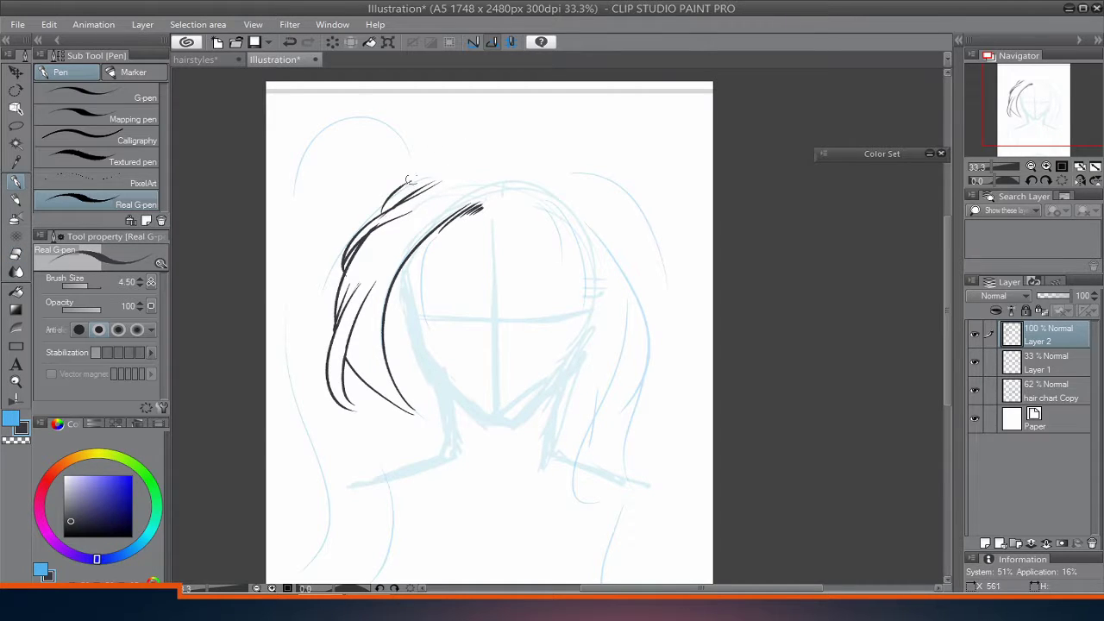
{"action": "left_click_drag", "start_coordinate": [385, 213], "coordinate": [441, 176]}
{"action": "left_click_drag", "start_coordinate": [393, 207], "coordinate": [441, 176]}
{"action": "mouse_move", "coordinate": [404, 139]}
{"action": "left_mouse_down"}
{"action": "mouse_move", "coordinate": [507, 142]}
{"action": "mouse_move", "coordinate": [433, 135]}
{"action": "left_mouse_up"}
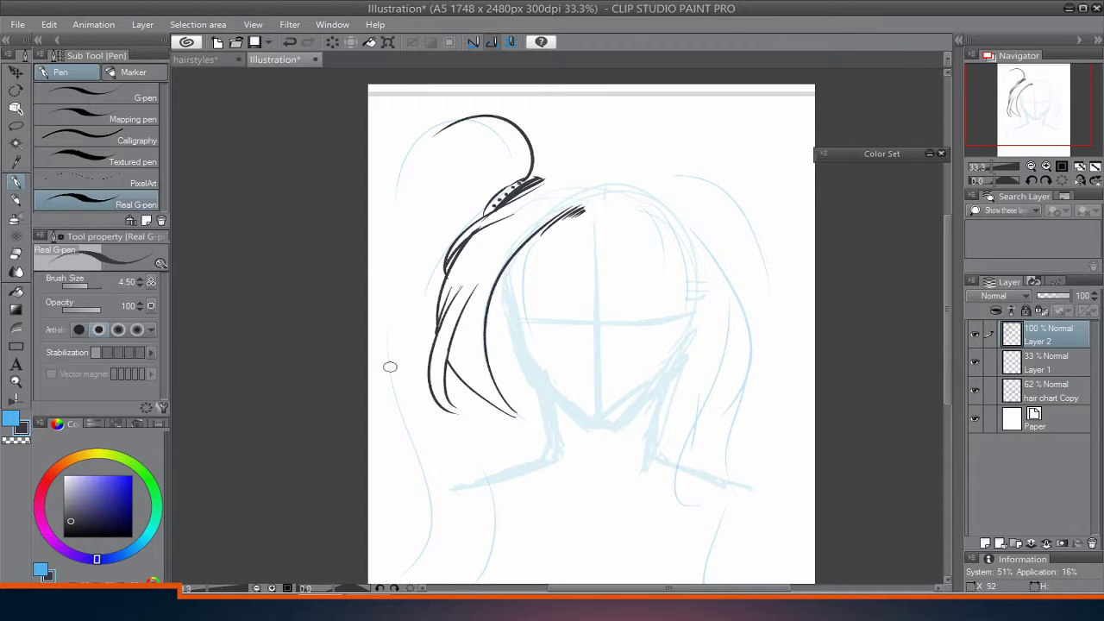
Step: Ink the ponytail's long contour sweeping from its top down the left side of the page
{"action": "left_click_drag", "start_coordinate": [412, 445], "coordinate": [535, 128]}
{"action": "key", "text": "ctrl+z"}
{"action": "mouse_move", "coordinate": [402, 447]}
{"action": "left_mouse_down"}
{"action": "mouse_move", "coordinate": [385, 233]}
{"action": "mouse_move", "coordinate": [526, 131]}
{"action": "left_mouse_up"}
Step: Ink a second outer contour over the ponytail's upper curve, joining the left side to the top arc
{"action": "left_click_drag", "start_coordinate": [380, 263], "coordinate": [433, 138]}
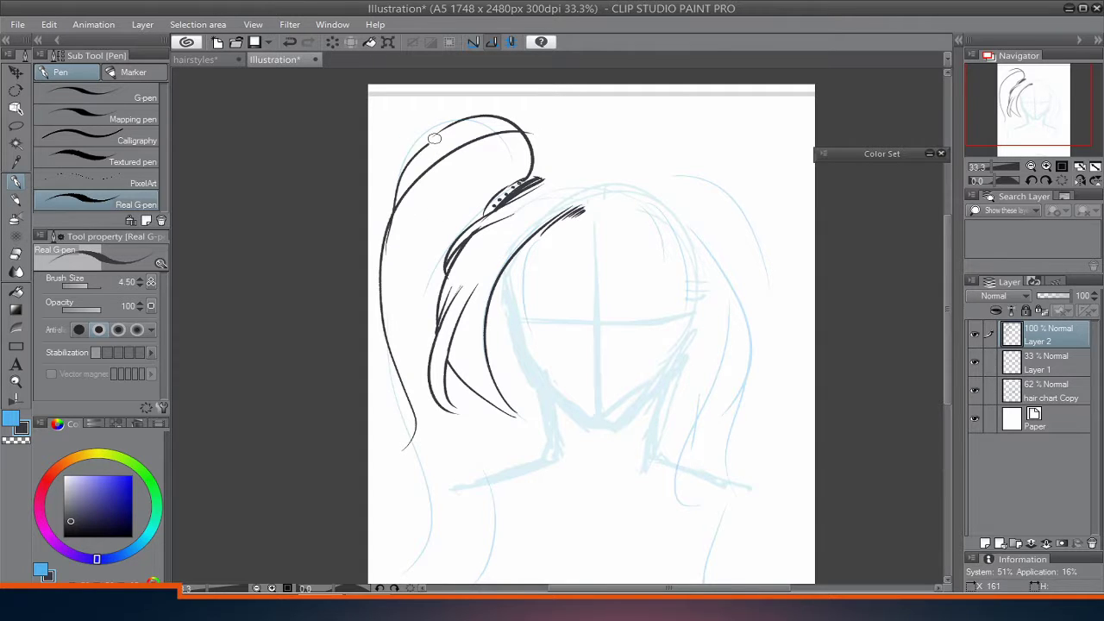
{"action": "key", "text": "ctrl+z"}
{"action": "left_click_drag", "start_coordinate": [381, 253], "coordinate": [431, 138]}
{"action": "key", "text": "ctrl+z"}
{"action": "mouse_move", "coordinate": [381, 255]}
{"action": "left_mouse_down"}
{"action": "mouse_move", "coordinate": [429, 140]}
{"action": "mouse_move", "coordinate": [483, 105]}
{"action": "left_mouse_up"}
{"action": "key", "text": "ctrl+z"}
{"action": "left_click_drag", "start_coordinate": [419, 153], "coordinate": [507, 127]}
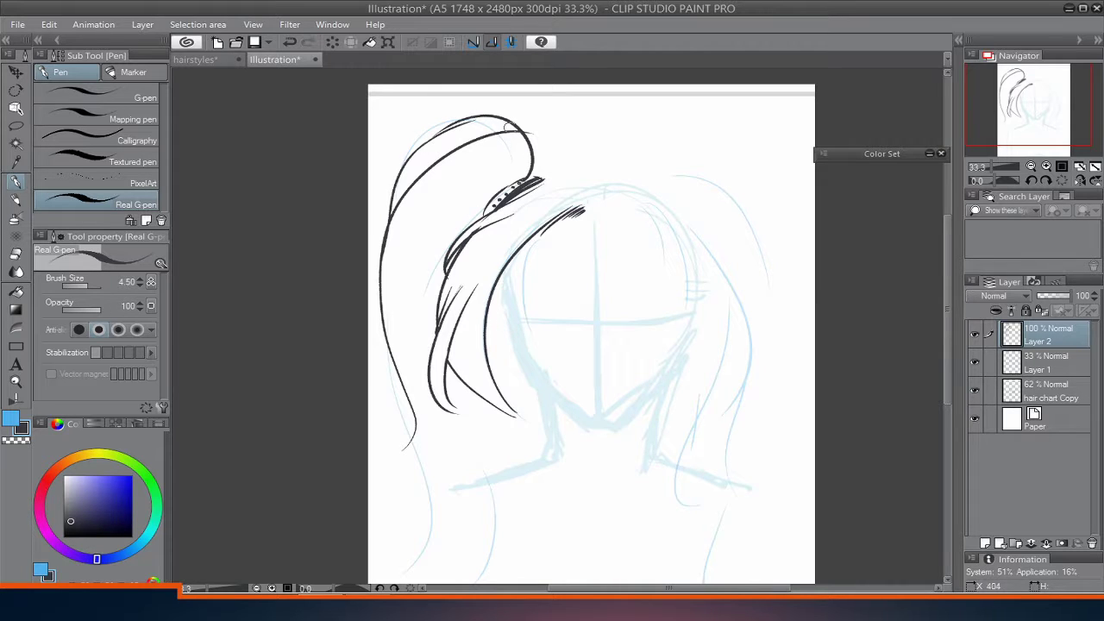
Step: Try out short strands inside the ponytail where it rises from the hair tie
{"action": "mouse_move", "coordinate": [392, 207]}
{"action": "left_mouse_down"}
{"action": "mouse_move", "coordinate": [516, 144]}
{"action": "mouse_move", "coordinate": [532, 168]}
{"action": "left_mouse_up"}
{"action": "key", "text": "ctrl+z"}
{"action": "left_click_drag", "start_coordinate": [511, 132], "coordinate": [521, 172]}
{"action": "mouse_move", "coordinate": [459, 173]}
{"action": "left_mouse_down"}
{"action": "mouse_move", "coordinate": [499, 166]}
{"action": "mouse_move", "coordinate": [518, 177]}
{"action": "mouse_move", "coordinate": [508, 172]}
{"action": "left_mouse_up"}
{"action": "key", "text": "ctrl+z"}
{"action": "key", "text": "ctrl+z"}
Step: Ink a loose strand curling out and down from the hair tie's lower end
{"action": "left_click_drag", "start_coordinate": [432, 226], "coordinate": [491, 191]}
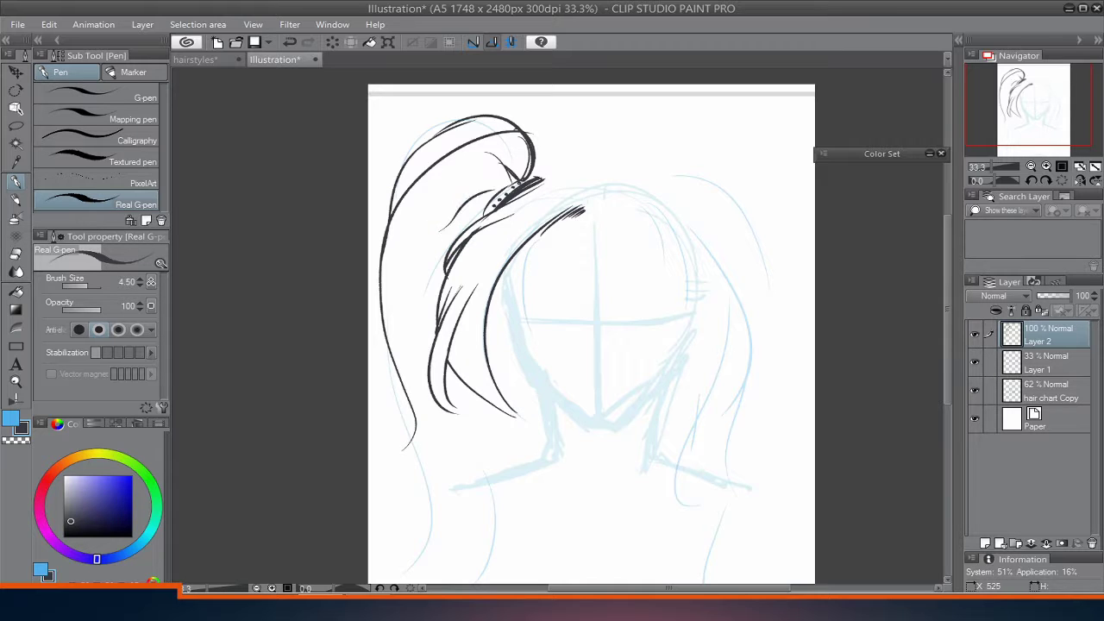
{"action": "key", "text": "ctrl+z"}
{"action": "left_click_drag", "start_coordinate": [419, 258], "coordinate": [493, 192]}
{"action": "left_click_drag", "start_coordinate": [461, 228], "coordinate": [478, 195]}
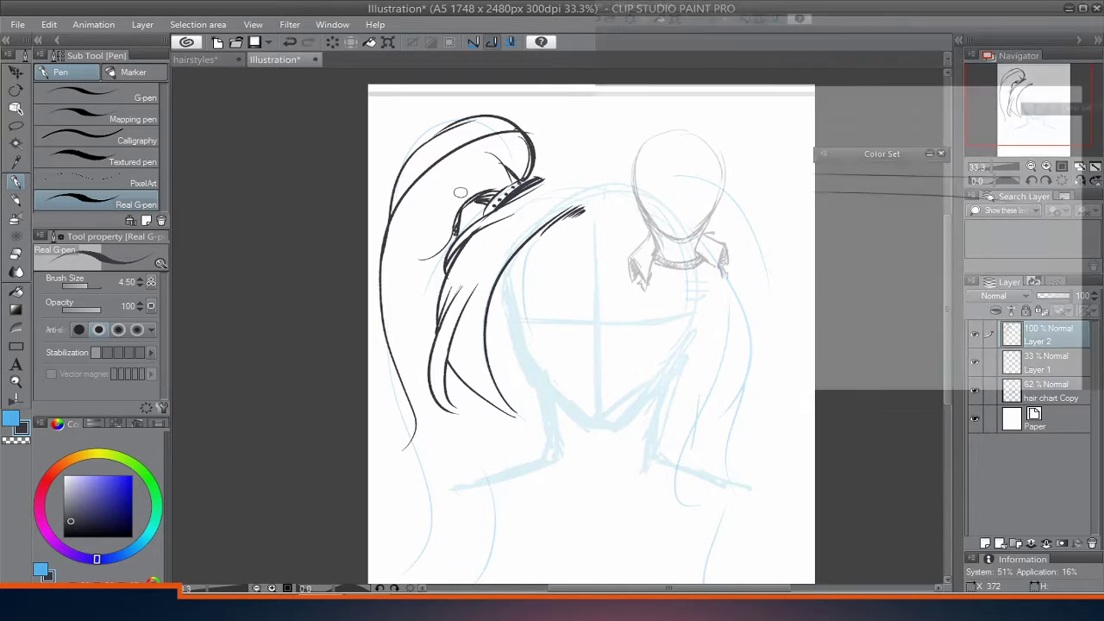
Step: Practise continuous wavy lines beside the small head sketch, replacing the first attempt with taller loops
{"action": "mouse_move", "coordinate": [864, 175]}
{"action": "left_mouse_down"}
{"action": "mouse_move", "coordinate": [887, 151]}
{"action": "mouse_move", "coordinate": [924, 182]}
{"action": "mouse_move", "coordinate": [937, 152]}
{"action": "mouse_move", "coordinate": [989, 180]}
{"action": "mouse_move", "coordinate": [1010, 155]}
{"action": "mouse_move", "coordinate": [1026, 199]}
{"action": "mouse_move", "coordinate": [1056, 147]}
{"action": "left_mouse_up"}
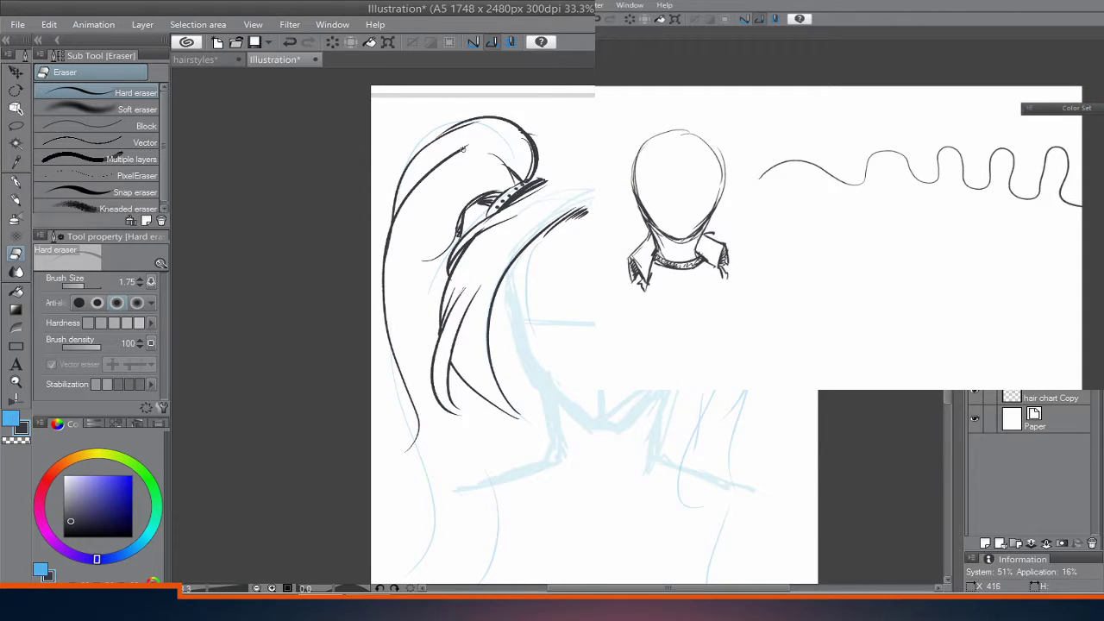
{"action": "key", "text": "ctrl+z"}
{"action": "mouse_move", "coordinate": [774, 251]}
{"action": "left_mouse_down"}
{"action": "mouse_move", "coordinate": [796, 163]}
{"action": "mouse_move", "coordinate": [905, 232]}
{"action": "mouse_move", "coordinate": [957, 155]}
{"action": "mouse_move", "coordinate": [1038, 214]}
{"action": "left_mouse_up"}
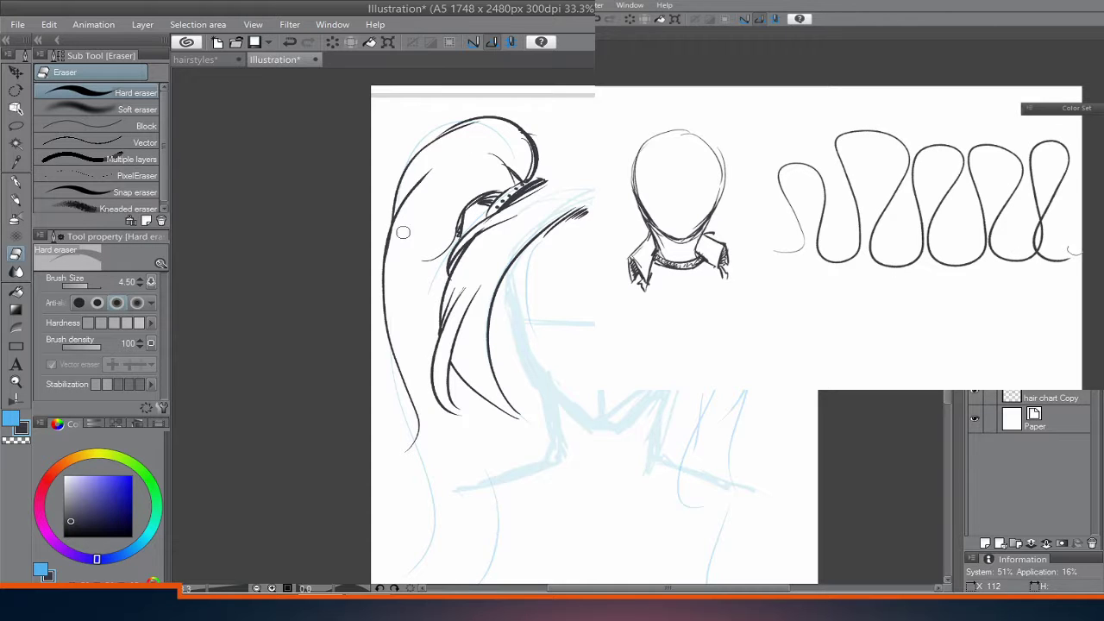
Step: Ink the ponytail's inner edge curving down from behind the left front lock to the shoulder
{"action": "key", "text": "p"}
{"action": "left_click_drag", "start_coordinate": [448, 483], "coordinate": [431, 464]}
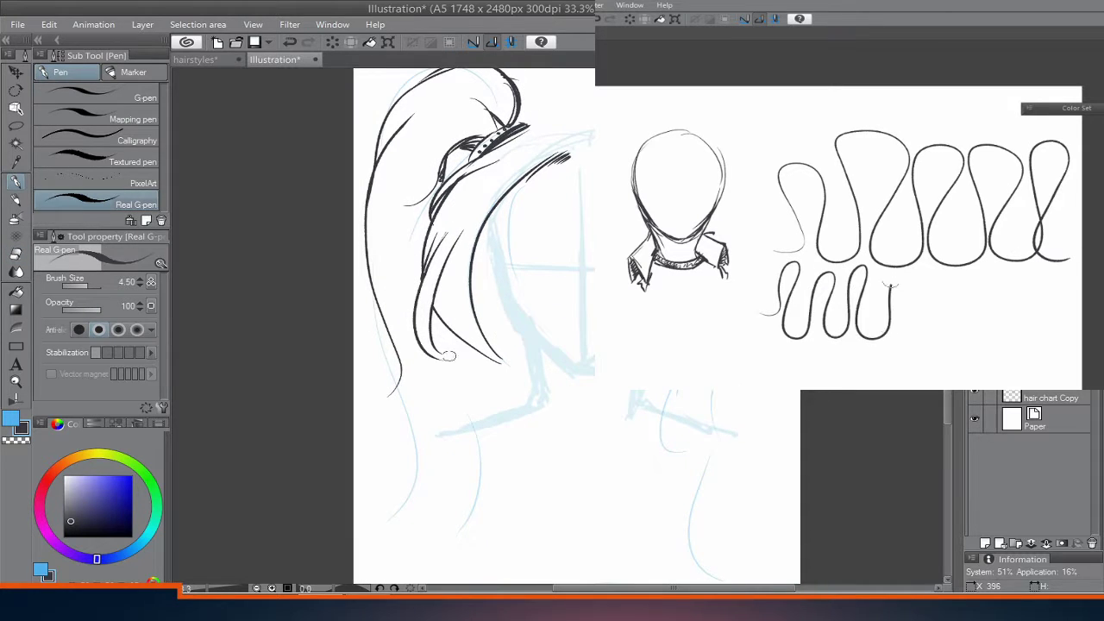
{"action": "left_click_drag", "start_coordinate": [470, 312], "coordinate": [431, 427]}
{"action": "key", "text": "ctrl+z"}
{"action": "left_click_drag", "start_coordinate": [472, 341], "coordinate": [462, 444]}
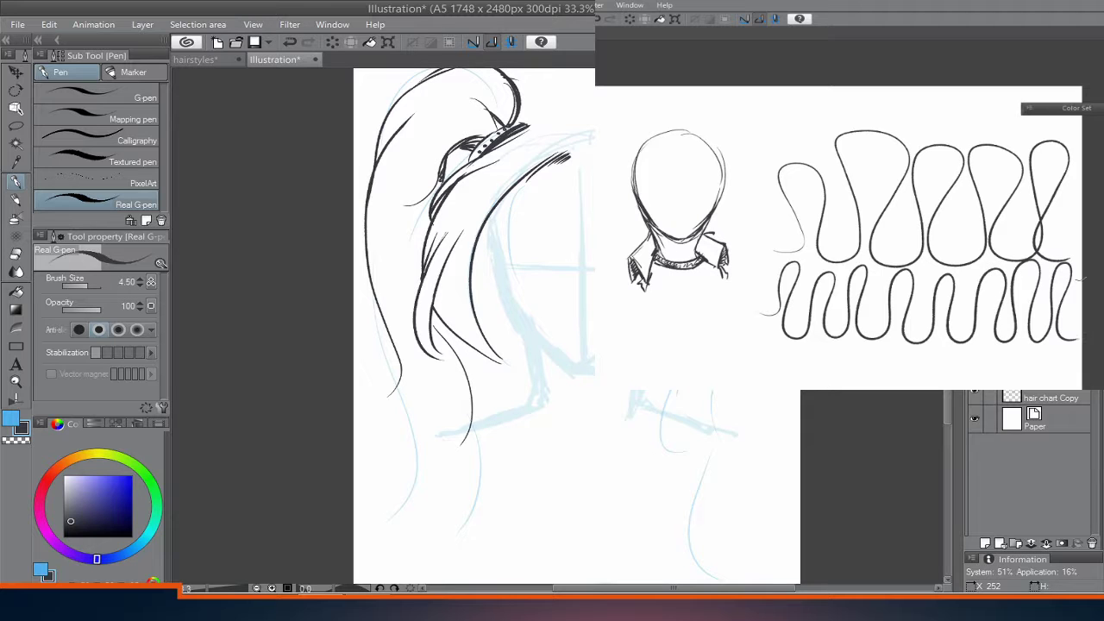
Step: Ink the ponytail's lower curl below the front lock with a rounded outer contour and a parallel inner strand
{"action": "left_click_drag", "start_coordinate": [412, 354], "coordinate": [431, 483]}
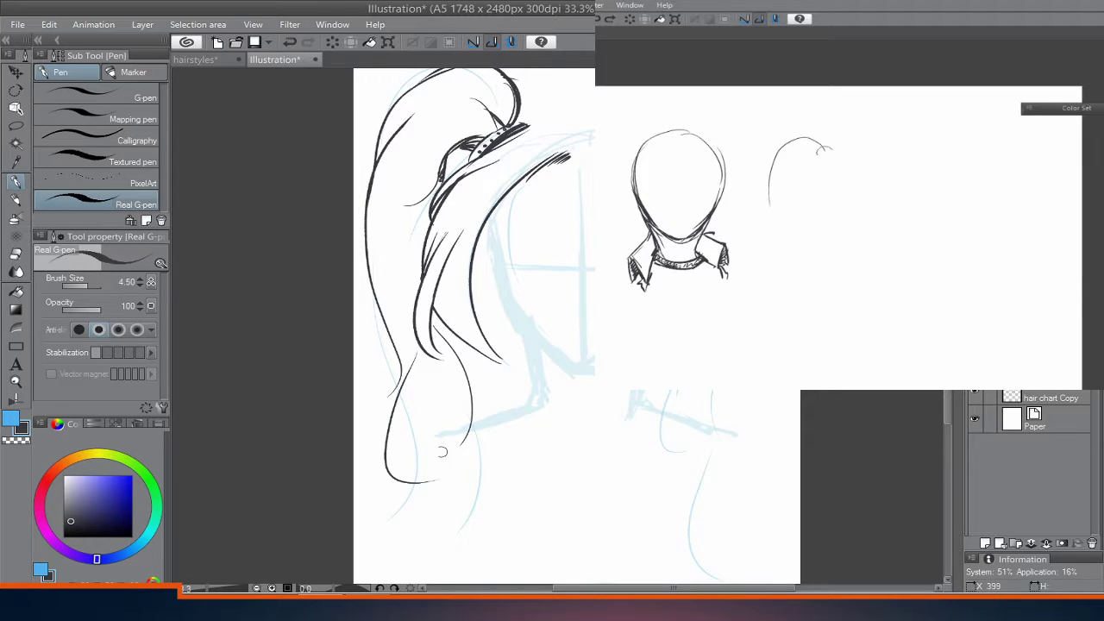
{"action": "key", "text": "ctrl+z"}
{"action": "left_click_drag", "start_coordinate": [412, 352], "coordinate": [436, 503]}
{"action": "left_click_drag", "start_coordinate": [402, 419], "coordinate": [438, 479]}
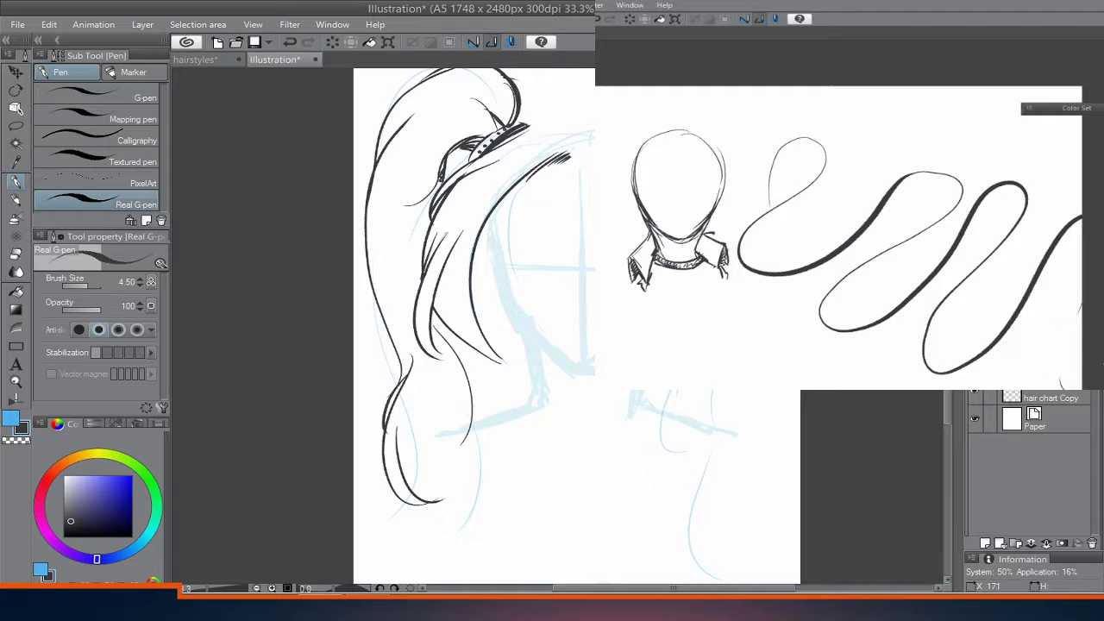
{"action": "mouse_move", "coordinate": [412, 366]}
{"action": "left_mouse_down"}
{"action": "mouse_move", "coordinate": [389, 429]}
{"action": "mouse_move", "coordinate": [405, 436]}
{"action": "left_mouse_up"}
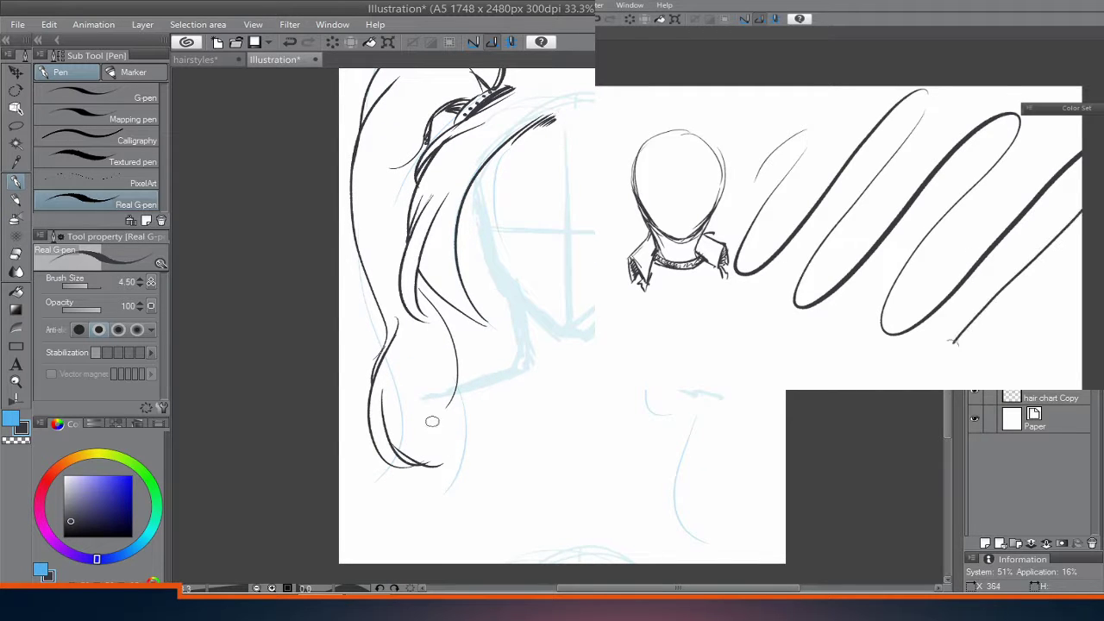
Step: Ink the ponytail's pointed end below the lower curl, redrawing the strokes that flick downward
{"action": "left_click_drag", "start_coordinate": [400, 426], "coordinate": [448, 481]}
{"action": "key", "text": "ctrl+z"}
{"action": "left_click_drag", "start_coordinate": [400, 450], "coordinate": [438, 514]}
{"action": "key", "text": "ctrl+z"}
{"action": "left_click_drag", "start_coordinate": [428, 464], "coordinate": [440, 509]}
{"action": "left_click_drag", "start_coordinate": [410, 416], "coordinate": [441, 507]}
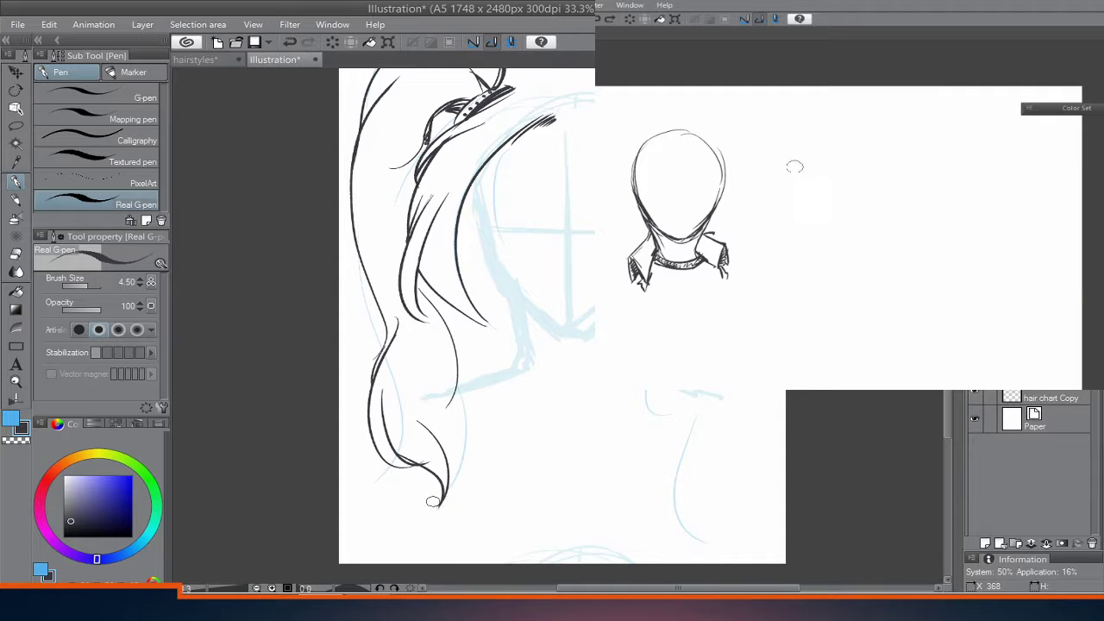
Step: Redraw the inner stroke of the ponytail's tip so it tapers down to a point
{"action": "key", "text": "ctrl+z"}
{"action": "left_click_drag", "start_coordinate": [408, 412], "coordinate": [437, 521]}
{"action": "key", "text": "ctrl+z"}
{"action": "left_click_drag", "start_coordinate": [412, 431], "coordinate": [434, 510]}
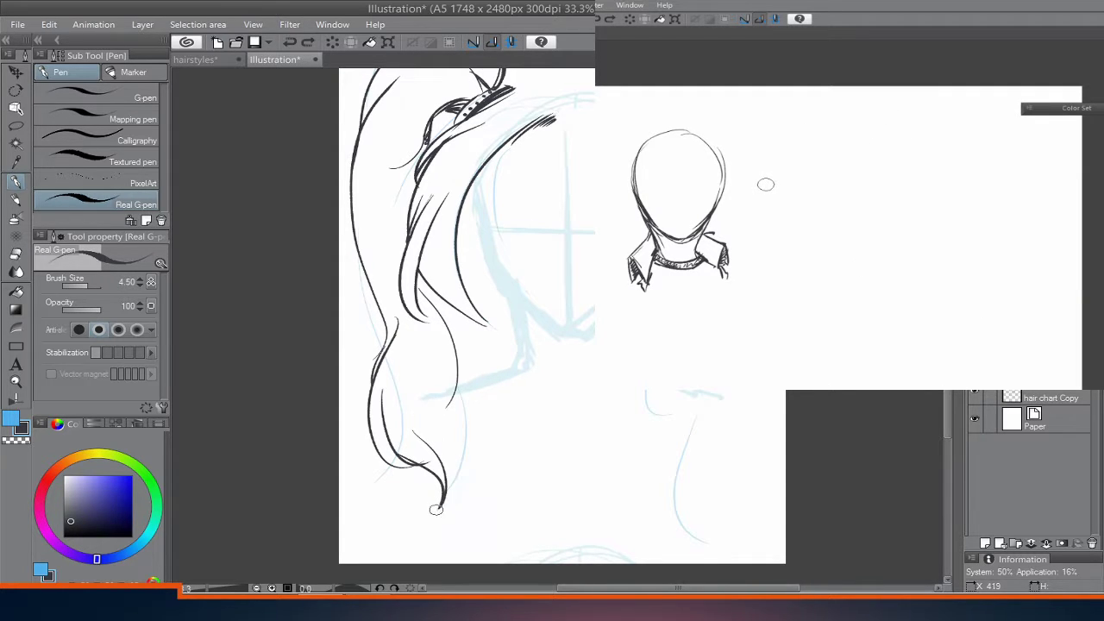
Step: Clean up the ponytail's tip with the eraser and ink the inner edge curving from the shoulder toward the tip
{"action": "key", "text": "e"}
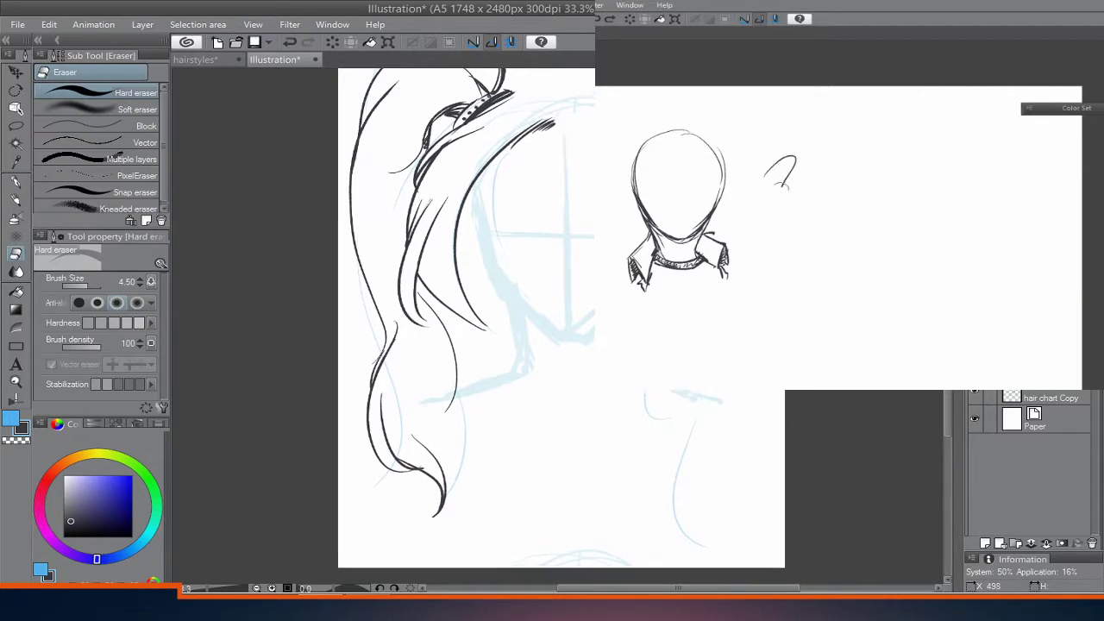
{"action": "mouse_move", "coordinate": [428, 460]}
{"action": "left_mouse_down"}
{"action": "mouse_move", "coordinate": [426, 474]}
{"action": "mouse_move", "coordinate": [426, 414]}
{"action": "mouse_move", "coordinate": [448, 372]}
{"action": "mouse_move", "coordinate": [428, 441]}
{"action": "left_mouse_up"}
{"action": "key", "text": "p"}
{"action": "key", "text": "ctrl+z"}
{"action": "mouse_move", "coordinate": [445, 402]}
{"action": "left_mouse_down"}
{"action": "mouse_move", "coordinate": [435, 465]}
{"action": "mouse_move", "coordinate": [430, 436]}
{"action": "mouse_move", "coordinate": [442, 491]}
{"action": "mouse_move", "coordinate": [439, 454]}
{"action": "left_mouse_up"}
{"action": "key", "text": "ctrl+z"}
{"action": "key", "text": "ctrl+z"}
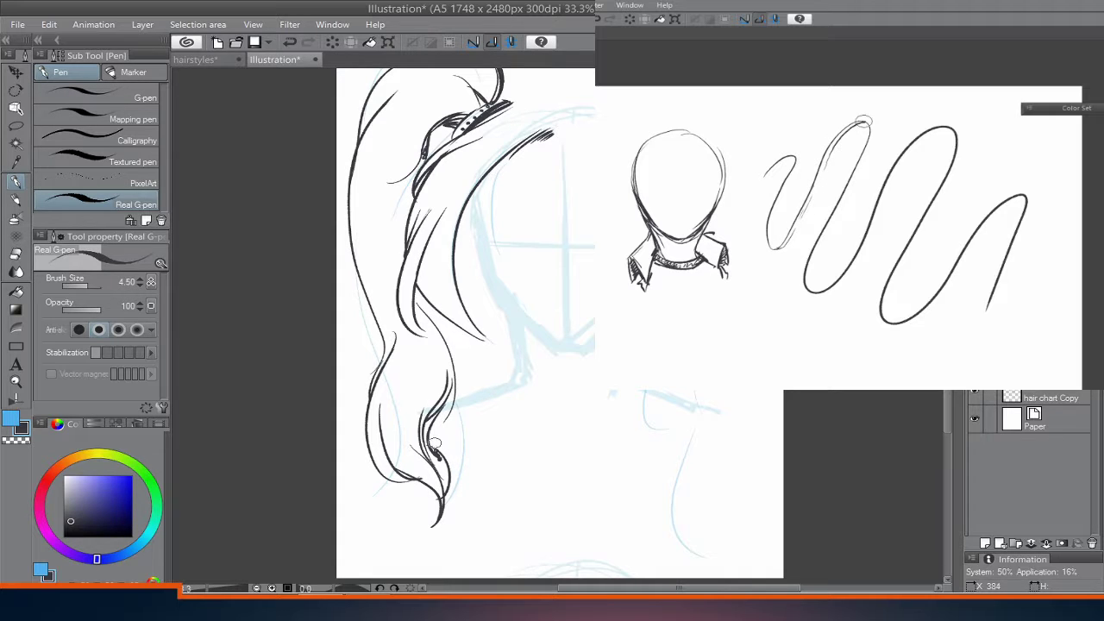
Step: Ink dark strands in the inner fold of the ponytail's lower curl just above the tip, redrawing the unsatisfactory strokes
{"action": "left_click_drag", "start_coordinate": [452, 388], "coordinate": [428, 448]}
{"action": "key", "text": "ctrl+z"}
{"action": "left_click_drag", "start_coordinate": [452, 383], "coordinate": [431, 432]}
{"action": "key", "text": "ctrl+z"}
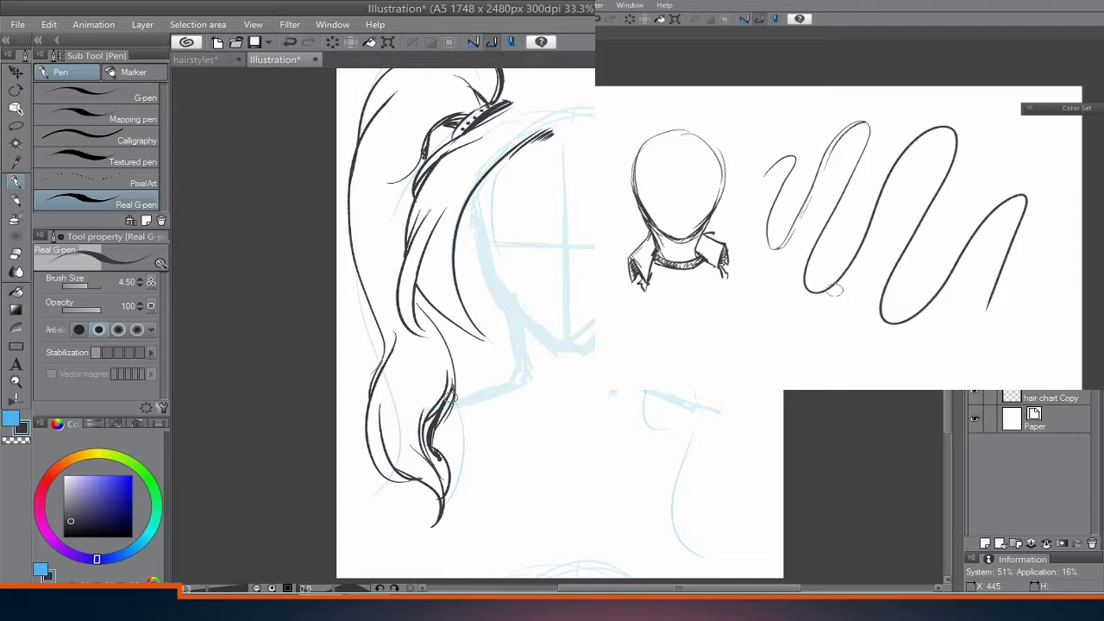
{"action": "left_click_drag", "start_coordinate": [450, 394], "coordinate": [431, 422]}
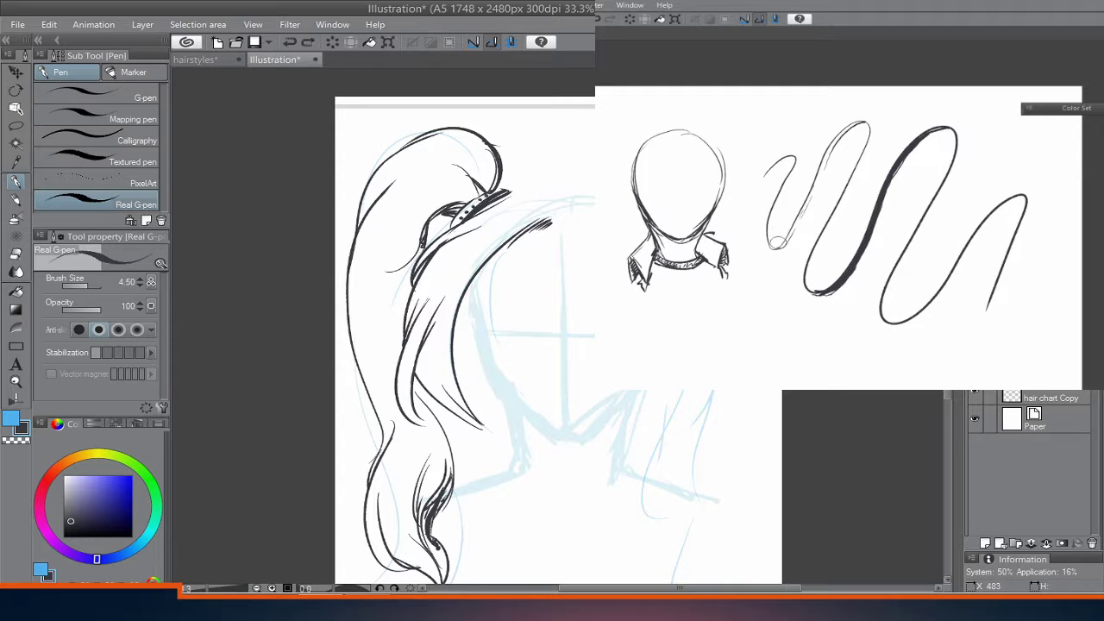
Step: Add short strands along the back edge of the front lock below the hair tie
{"action": "scroll", "coordinate": [471, 423], "scroll_direction": "up", "scroll_amount": 1}
{"action": "left_click_drag", "start_coordinate": [440, 266], "coordinate": [434, 257]}
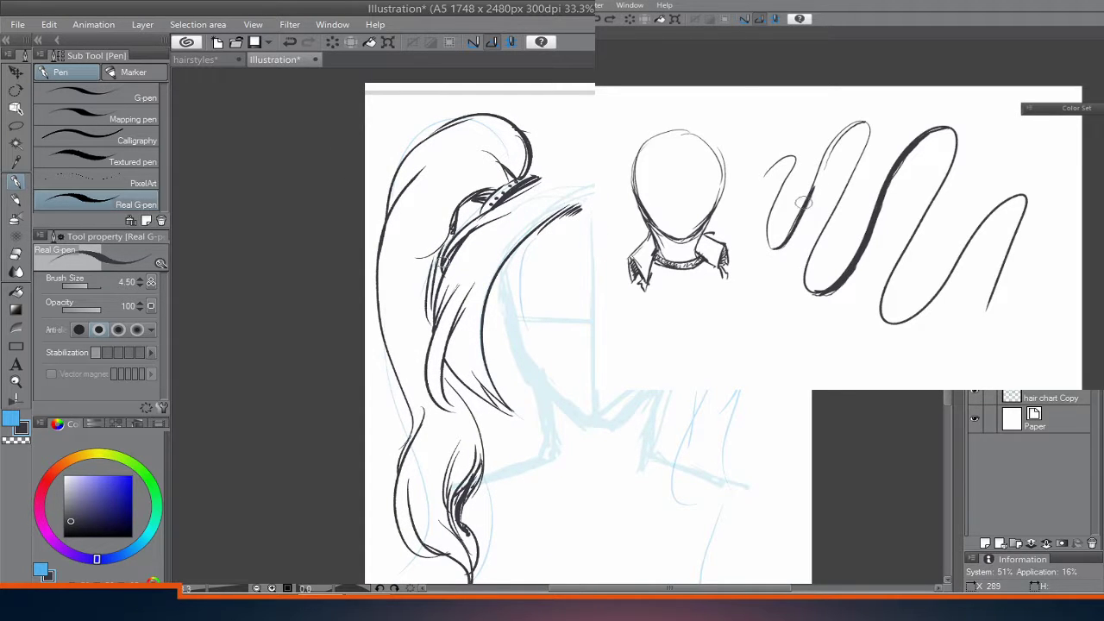
{"action": "left_click_drag", "start_coordinate": [439, 274], "coordinate": [370, 206]}
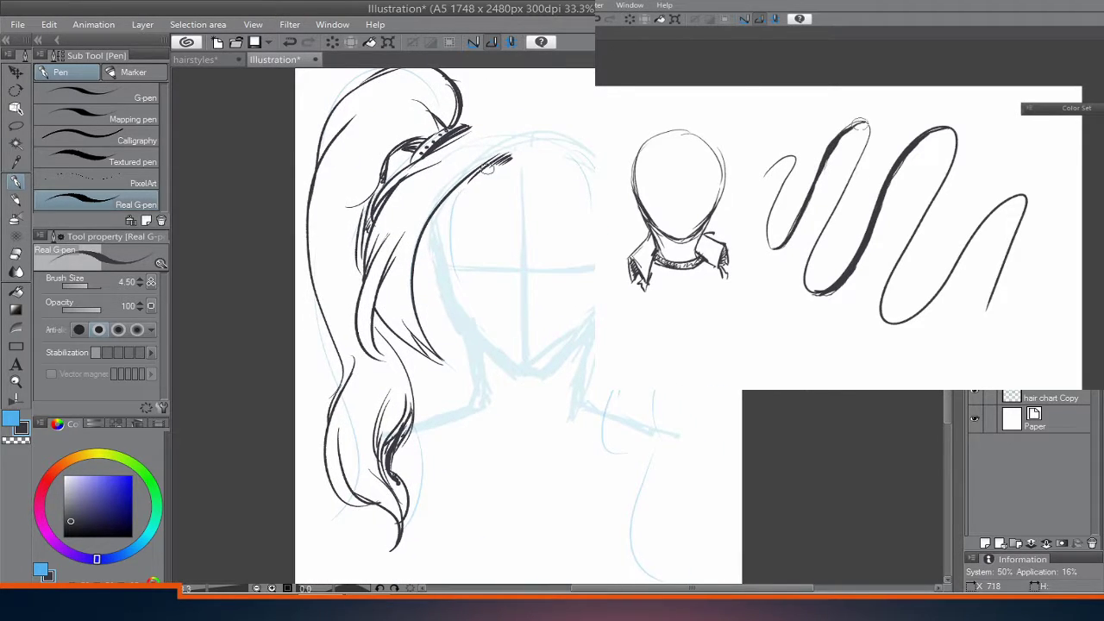
Step: Ink a face-framing strand curving from the front lock down to the cheek, redrawing it closer to the lock
{"action": "left_click_drag", "start_coordinate": [443, 205], "coordinate": [466, 360]}
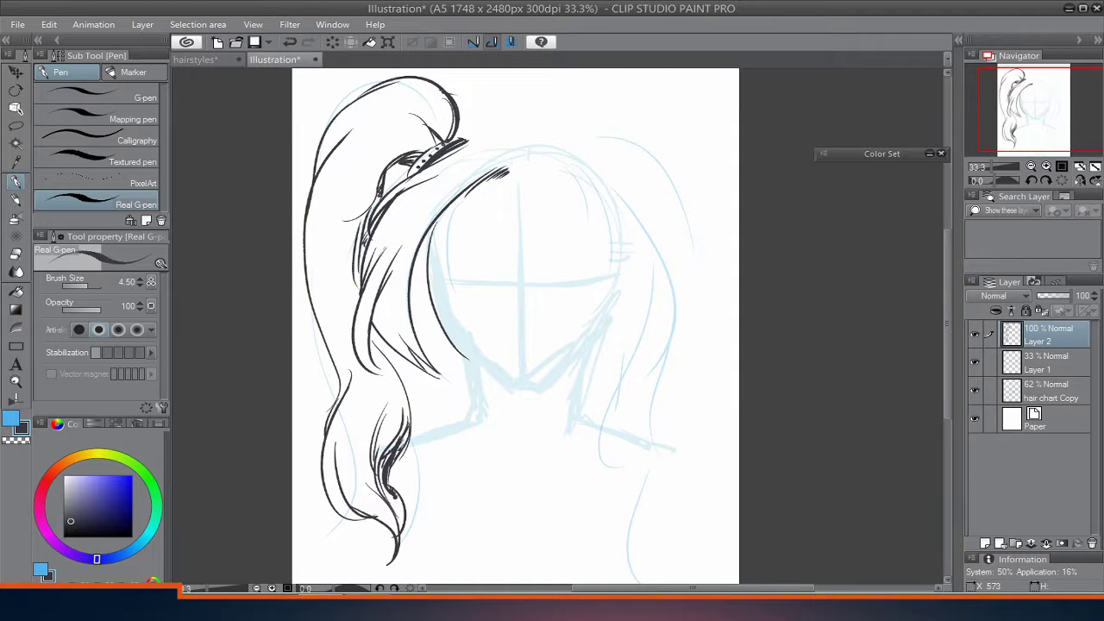
{"action": "key", "text": "ctrl+z"}
{"action": "left_click_drag", "start_coordinate": [470, 193], "coordinate": [457, 315]}
{"action": "key", "text": "ctrl+z"}
{"action": "left_click_drag", "start_coordinate": [465, 193], "coordinate": [455, 345]}
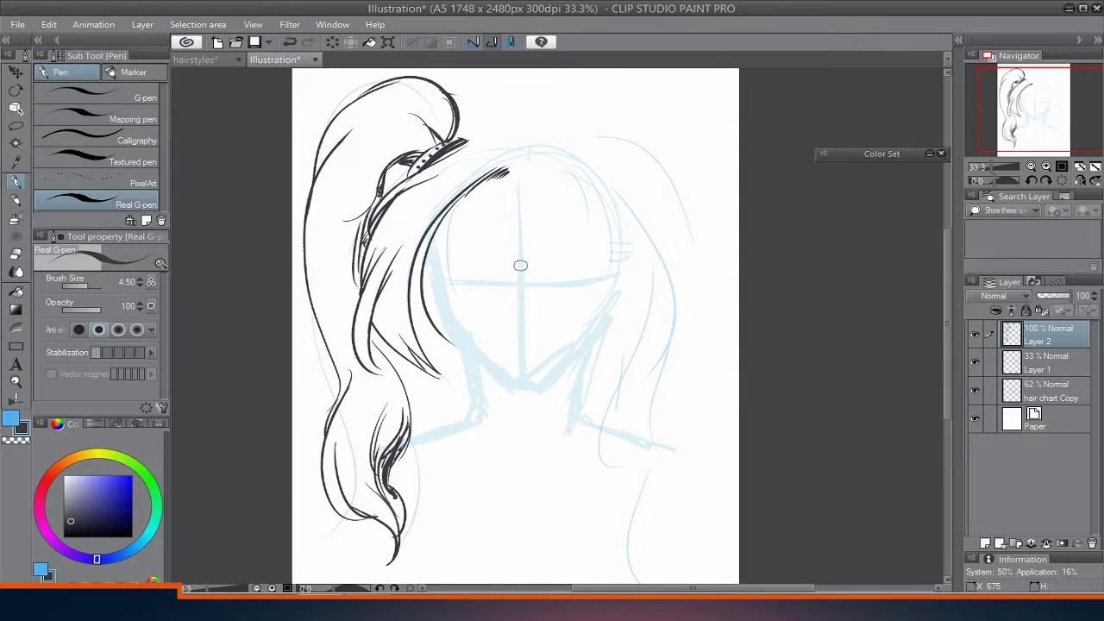
{"action": "left_click", "coordinate": [975, 333]}
{"action": "left_click", "coordinate": [974, 334]}
Step: Thicken the front lock's forehead edge toward the parting with extra strokes and undo the last attempts
{"action": "scroll", "coordinate": [414, 308], "scroll_direction": "up", "scroll_amount": 1}
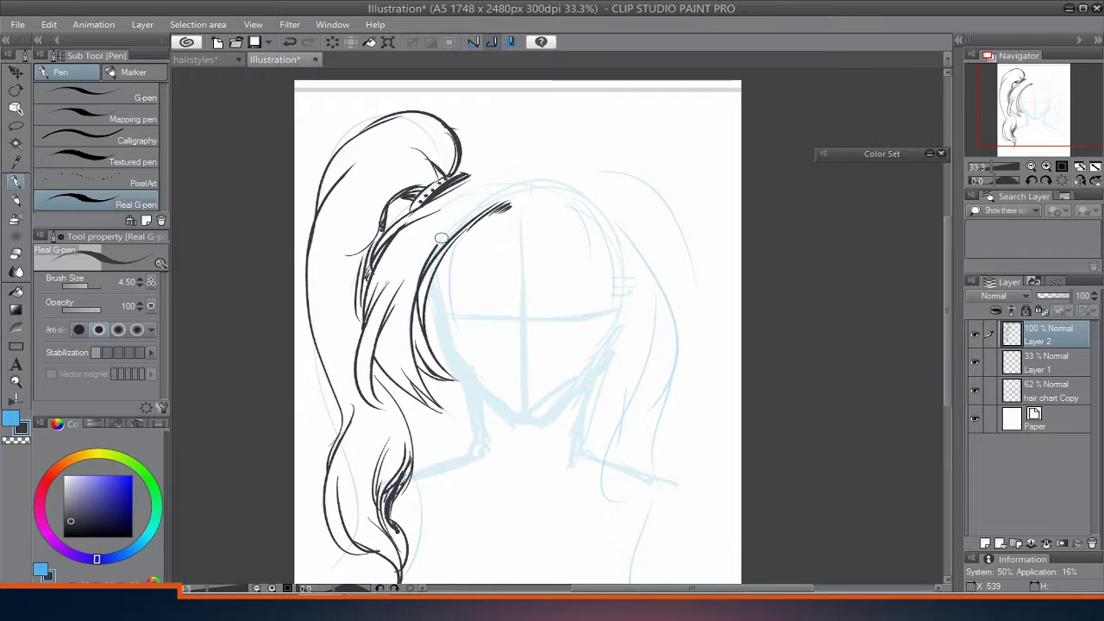
{"action": "left_click_drag", "start_coordinate": [495, 212], "coordinate": [507, 205]}
{"action": "mouse_move", "coordinate": [446, 252]}
{"action": "left_mouse_down"}
{"action": "mouse_move", "coordinate": [498, 208]}
{"action": "mouse_move", "coordinate": [519, 219]}
{"action": "left_mouse_up"}
{"action": "scroll", "coordinate": [510, 198], "scroll_direction": "up", "scroll_amount": 1}
{"action": "key", "text": "ctrl+z"}
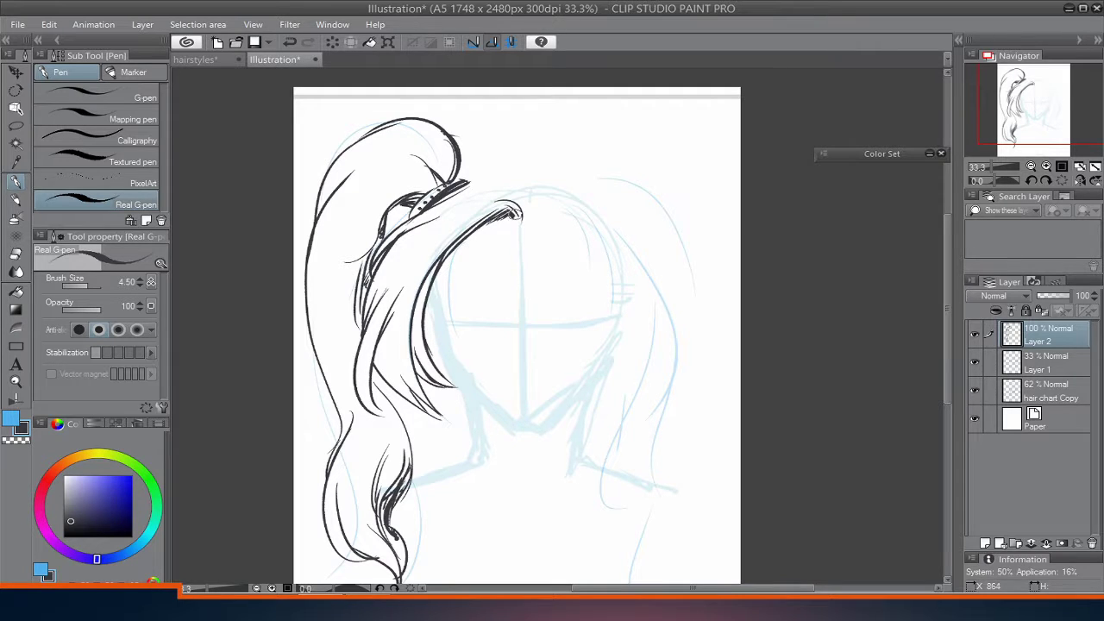
{"action": "key", "text": "ctrl+z"}
Step: Ink an arched strand from the hair tie over the crown to the centre parting, redrawing it until it curves smoothly
{"action": "left_click_drag", "start_coordinate": [485, 178], "coordinate": [522, 218]}
{"action": "key", "text": "ctrl+z"}
{"action": "left_click_drag", "start_coordinate": [497, 181], "coordinate": [520, 218]}
{"action": "key", "text": "ctrl+z"}
{"action": "left_click_drag", "start_coordinate": [464, 182], "coordinate": [520, 217]}
{"action": "key", "text": "ctrl+z"}
{"action": "left_click_drag", "start_coordinate": [494, 170], "coordinate": [524, 200]}
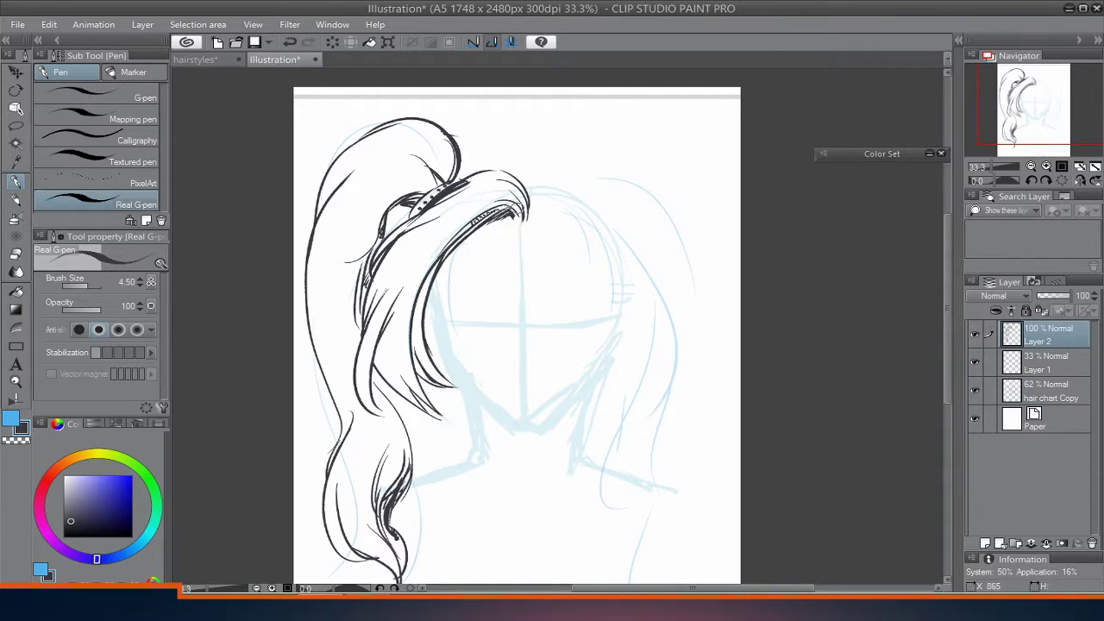
Step: Add shading strands to the upper back of the front lock and undo the stroke tried along the face edge
{"action": "scroll", "coordinate": [516, 207], "scroll_direction": "down", "scroll_amount": 2}
{"action": "mouse_move", "coordinate": [386, 244]}
{"action": "left_mouse_down"}
{"action": "mouse_move", "coordinate": [372, 303]}
{"action": "mouse_move", "coordinate": [412, 213]}
{"action": "mouse_move", "coordinate": [365, 288]}
{"action": "left_mouse_up"}
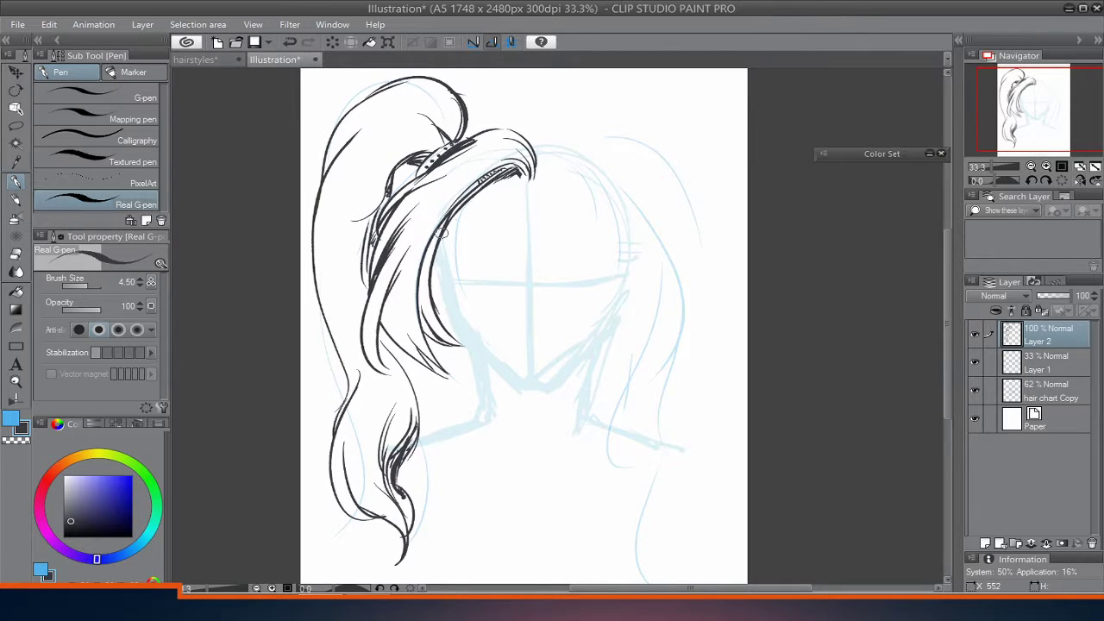
{"action": "mouse_move", "coordinate": [442, 233]}
{"action": "left_mouse_down"}
{"action": "mouse_move", "coordinate": [424, 311]}
{"action": "mouse_move", "coordinate": [437, 296]}
{"action": "left_mouse_up"}
{"action": "key", "text": "ctrl+z"}
{"action": "key", "text": "ctrl+z"}
{"action": "scroll", "coordinate": [428, 283], "scroll_direction": "down", "scroll_amount": 3}
{"action": "scroll", "coordinate": [428, 282], "scroll_direction": "up", "scroll_amount": 2}
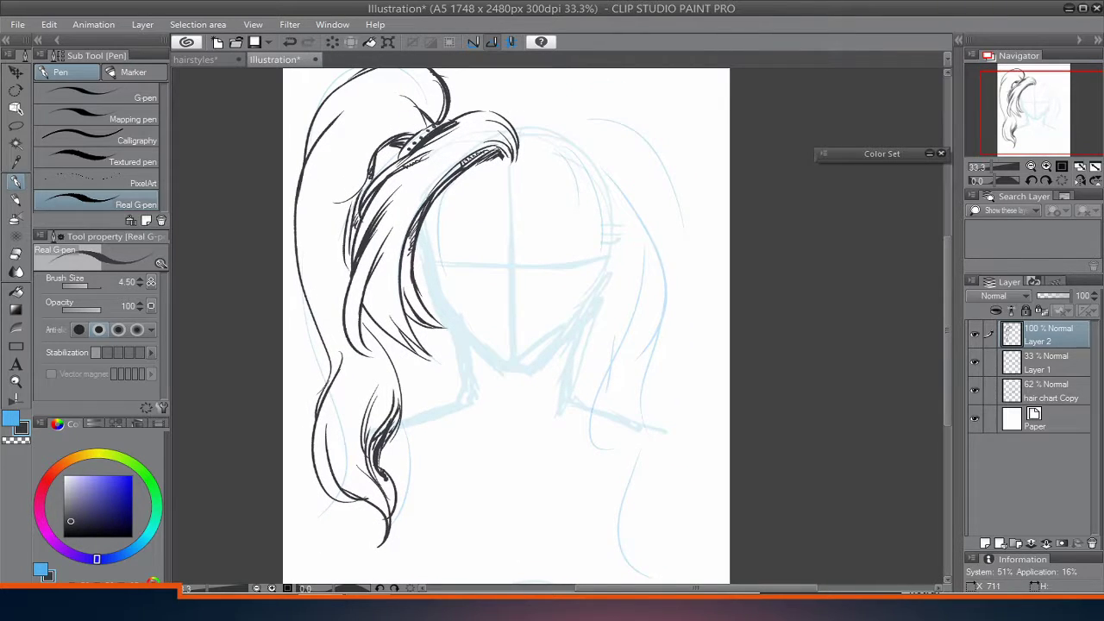
Step: Ink long inner strands flowing down the middle of the front lock, redrawing those that miss the curve
{"action": "left_click_drag", "start_coordinate": [402, 221], "coordinate": [399, 321]}
{"action": "key", "text": "ctrl+z"}
{"action": "left_click_drag", "start_coordinate": [399, 213], "coordinate": [404, 331]}
{"action": "key", "text": "ctrl+z"}
{"action": "left_click_drag", "start_coordinate": [398, 219], "coordinate": [413, 329]}
{"action": "left_click_drag", "start_coordinate": [402, 238], "coordinate": [402, 322]}
{"action": "mouse_move", "coordinate": [413, 222]}
{"action": "left_mouse_down"}
{"action": "mouse_move", "coordinate": [417, 272]}
{"action": "mouse_move", "coordinate": [441, 226]}
{"action": "left_mouse_up"}
{"action": "key", "text": "ctrl+z"}
{"action": "left_click_drag", "start_coordinate": [406, 293], "coordinate": [447, 226]}
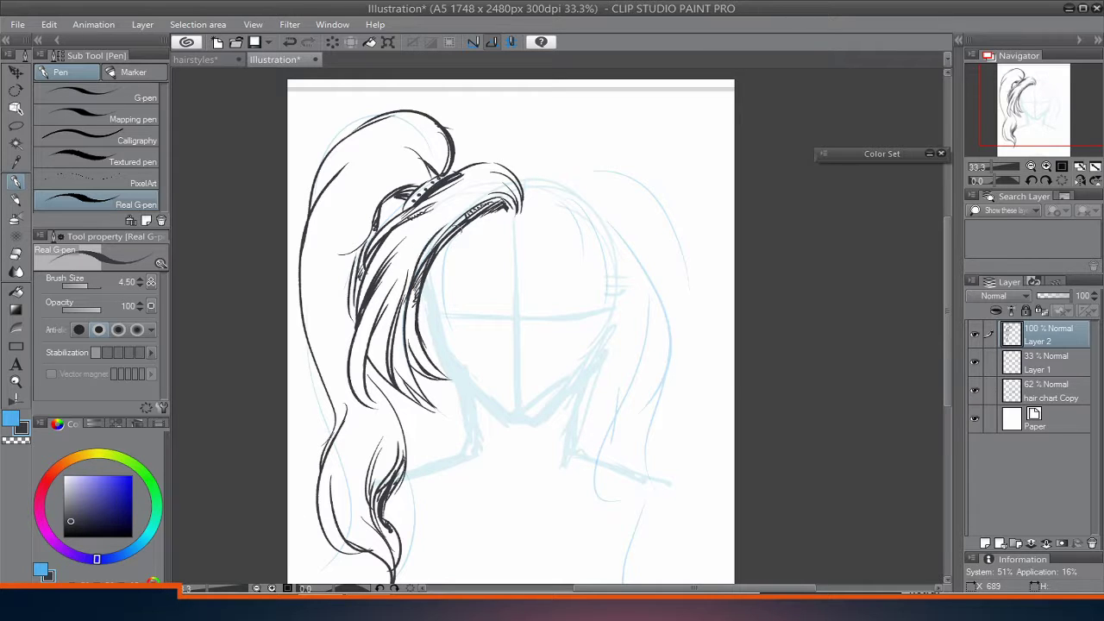
Step: Darken the front lock's face-side edge and ink a curled wisp flicking outward at its lower end
{"action": "left_click_drag", "start_coordinate": [421, 263], "coordinate": [458, 219]}
{"action": "left_click_drag", "start_coordinate": [434, 278], "coordinate": [442, 248]}
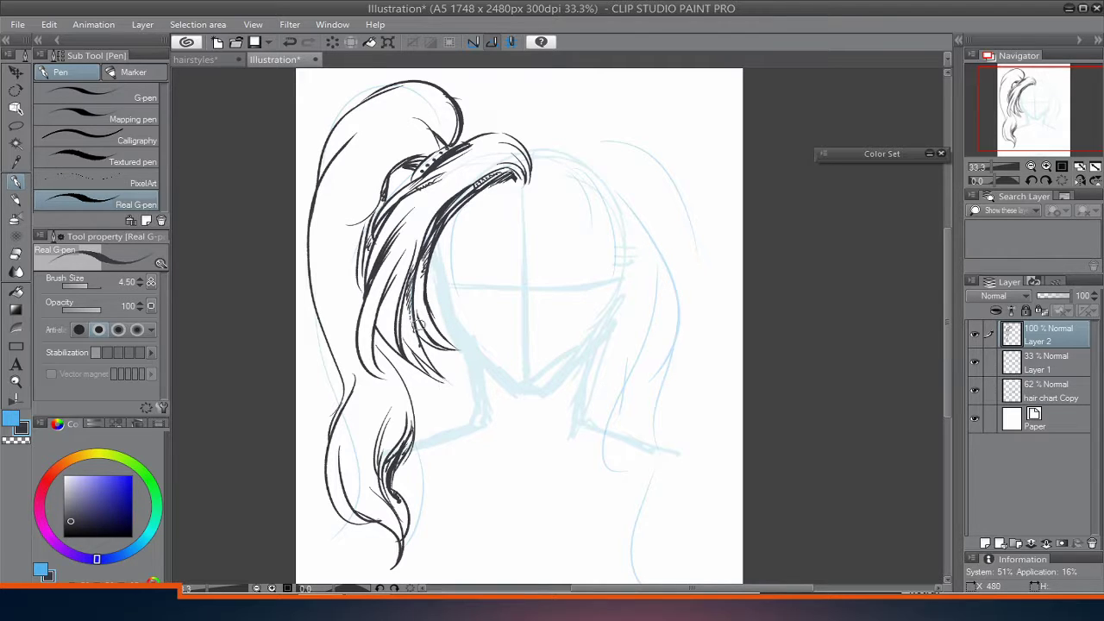
{"action": "mouse_move", "coordinate": [433, 325]}
{"action": "left_mouse_down"}
{"action": "mouse_move", "coordinate": [421, 310]}
{"action": "mouse_move", "coordinate": [435, 333]}
{"action": "left_mouse_up"}
{"action": "left_click_drag", "start_coordinate": [424, 319], "coordinate": [476, 378]}
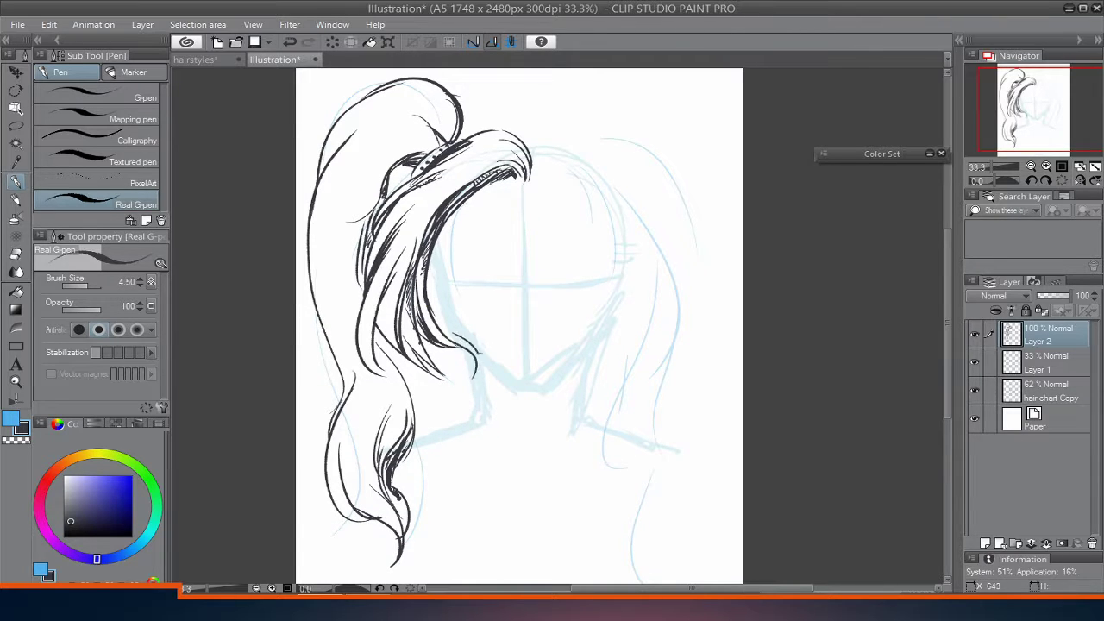
{"action": "mouse_move", "coordinate": [429, 280]}
{"action": "left_mouse_down"}
{"action": "mouse_move", "coordinate": [470, 332]}
{"action": "mouse_move", "coordinate": [483, 397]}
{"action": "left_mouse_up"}
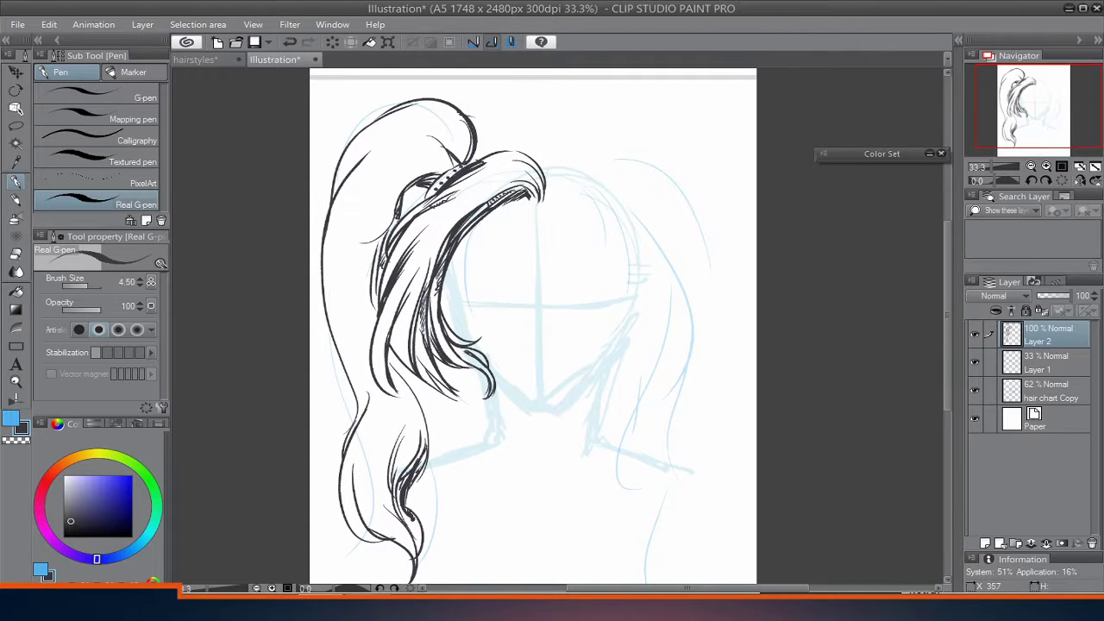
Step: Hatch the pointed lower tips of the front lock and add strands over its crown near the parting
{"action": "left_click_drag", "start_coordinate": [405, 348], "coordinate": [388, 393]}
{"action": "left_click_drag", "start_coordinate": [396, 380], "coordinate": [398, 406]}
{"action": "left_click_drag", "start_coordinate": [423, 325], "coordinate": [399, 396]}
{"action": "left_click_drag", "start_coordinate": [414, 345], "coordinate": [416, 375]}
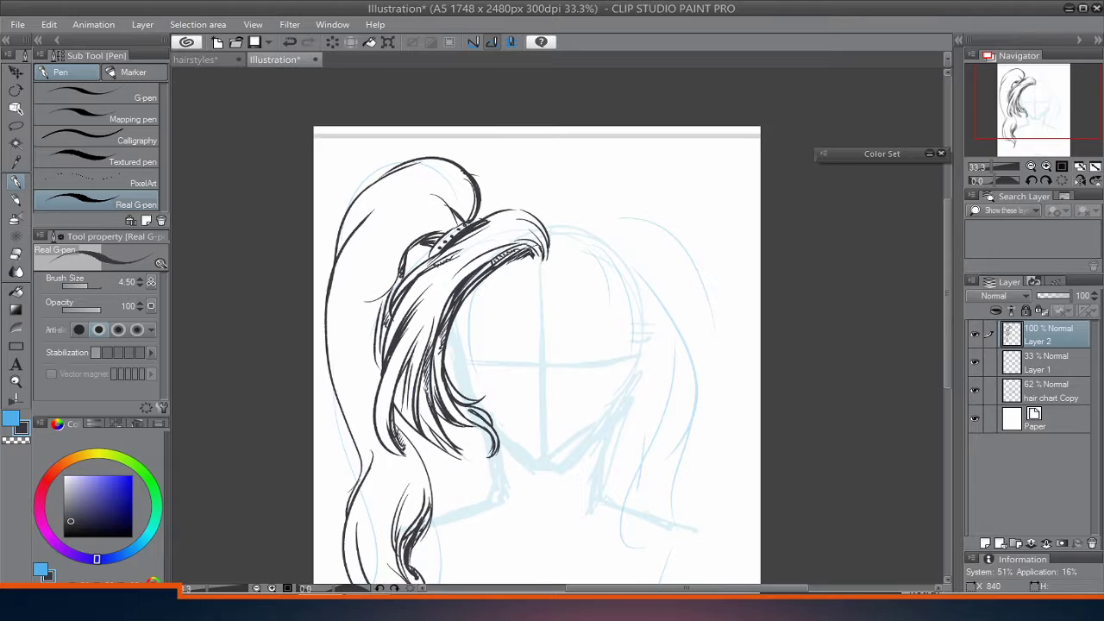
{"action": "left_click_drag", "start_coordinate": [534, 226], "coordinate": [454, 278]}
{"action": "mouse_move", "coordinate": [545, 241]}
{"action": "left_mouse_down"}
{"action": "mouse_move", "coordinate": [482, 269]}
{"action": "mouse_move", "coordinate": [473, 212]}
{"action": "mouse_move", "coordinate": [369, 200]}
{"action": "left_mouse_up"}
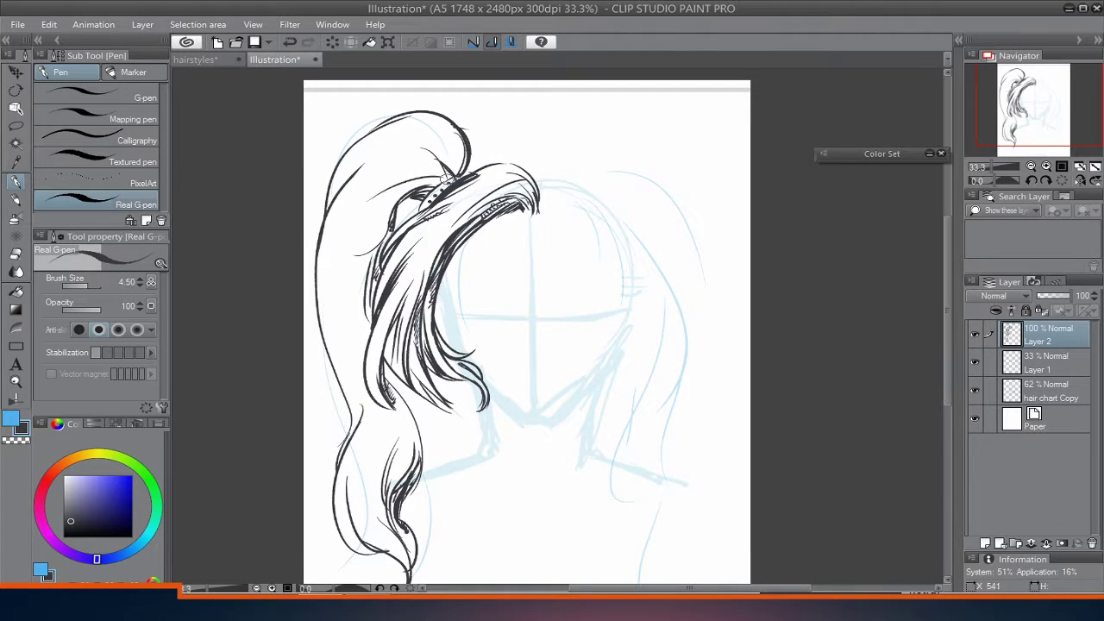
Step: Ink strands sweeping from the hair tie down the ponytail's body and build up overlapping locks along its outer edge
{"action": "mouse_move", "coordinate": [445, 180]}
{"action": "left_mouse_down"}
{"action": "mouse_move", "coordinate": [392, 193]}
{"action": "mouse_move", "coordinate": [415, 171]}
{"action": "left_mouse_up"}
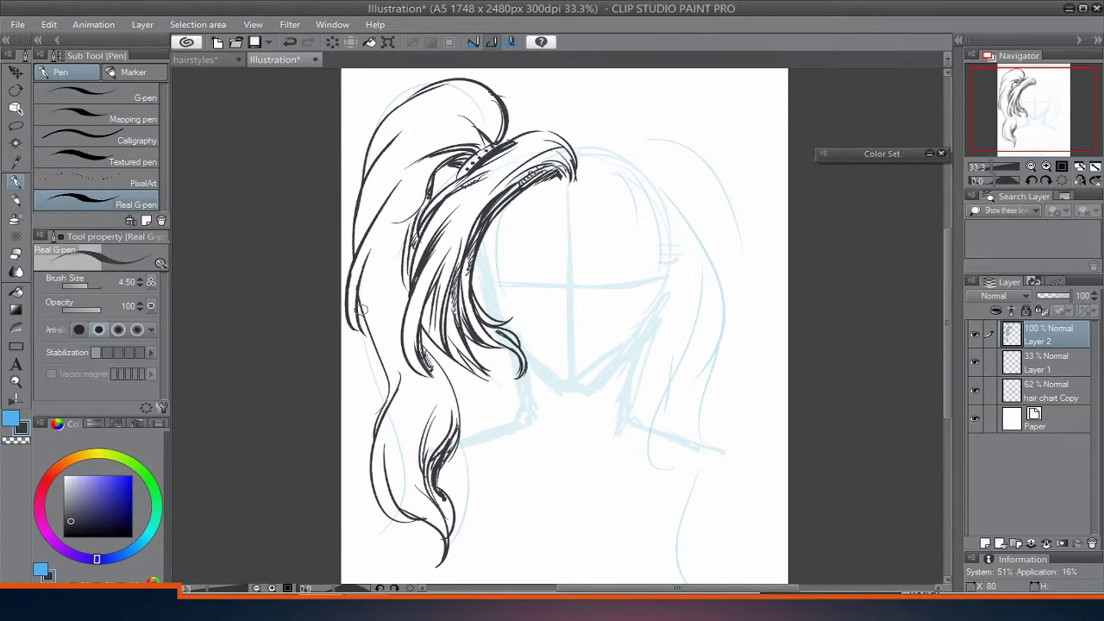
{"action": "mouse_move", "coordinate": [371, 293]}
{"action": "left_mouse_down"}
{"action": "mouse_move", "coordinate": [385, 371]}
{"action": "mouse_move", "coordinate": [367, 267]}
{"action": "mouse_move", "coordinate": [377, 222]}
{"action": "left_mouse_up"}
{"action": "left_click_drag", "start_coordinate": [410, 311], "coordinate": [362, 181]}
{"action": "left_click_drag", "start_coordinate": [376, 366], "coordinate": [386, 442]}
{"action": "left_click_drag", "start_coordinate": [419, 366], "coordinate": [424, 391]}
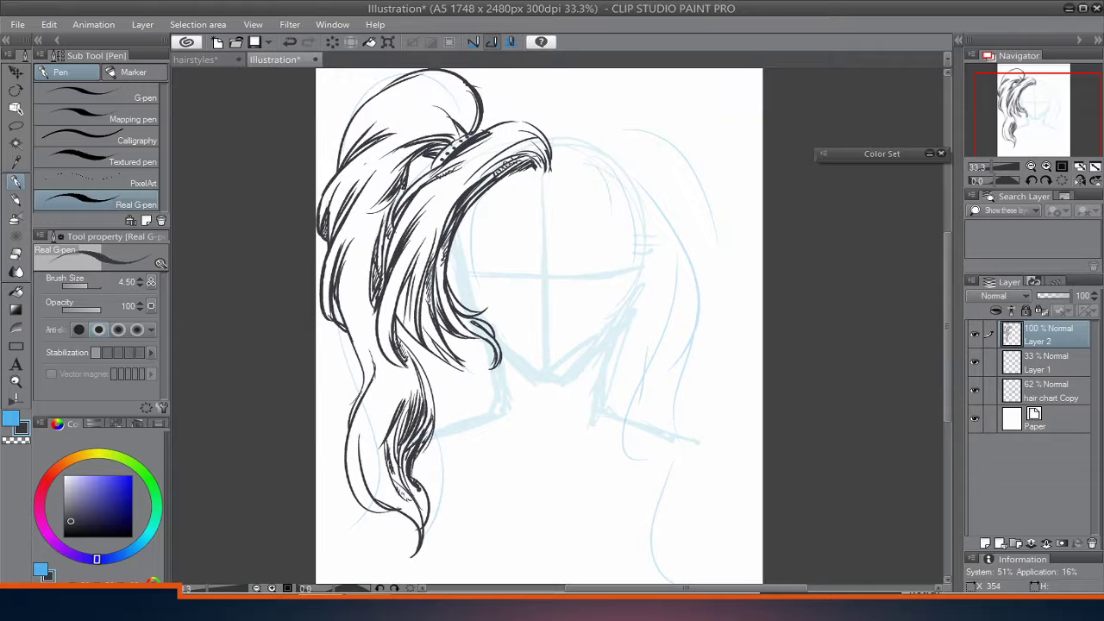
Step: Shade the ponytail's lower curl, add thin forehead wisps below the parting, and ink short strands above the hair tie
{"action": "left_click_drag", "start_coordinate": [396, 492], "coordinate": [409, 471]}
{"action": "left_click_drag", "start_coordinate": [364, 317], "coordinate": [302, 342]}
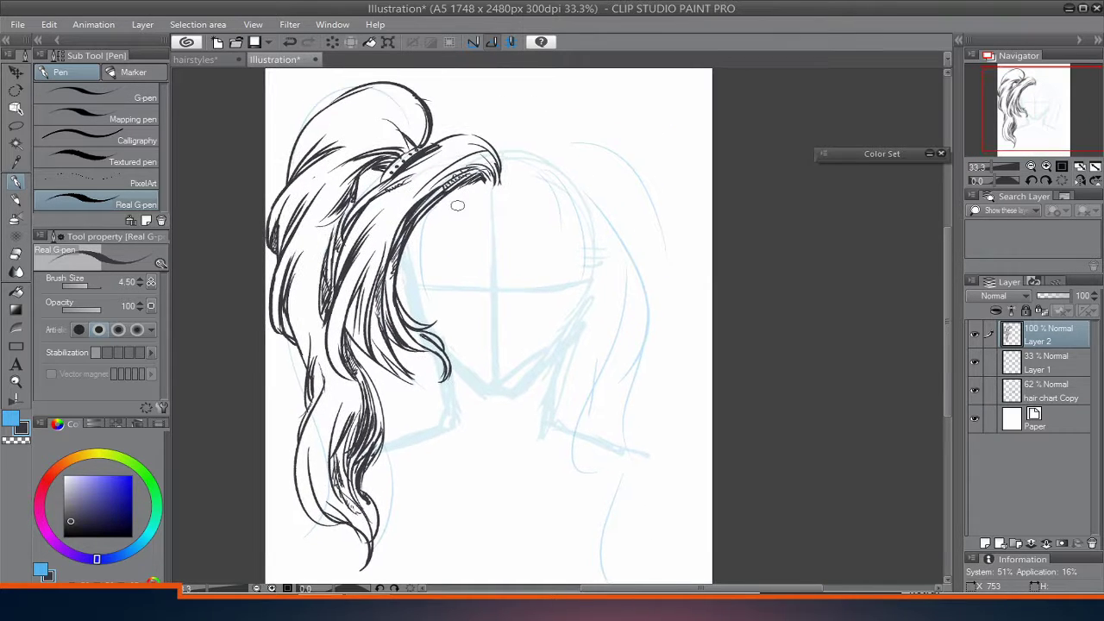
{"action": "left_click_drag", "start_coordinate": [480, 181], "coordinate": [450, 229]}
{"action": "mouse_move", "coordinate": [481, 183]}
{"action": "left_mouse_down"}
{"action": "mouse_move", "coordinate": [452, 263]}
{"action": "mouse_move", "coordinate": [456, 252]}
{"action": "left_mouse_up"}
{"action": "mouse_move", "coordinate": [495, 181]}
{"action": "left_mouse_down"}
{"action": "mouse_move", "coordinate": [431, 250]}
{"action": "mouse_move", "coordinate": [521, 193]}
{"action": "left_mouse_up"}
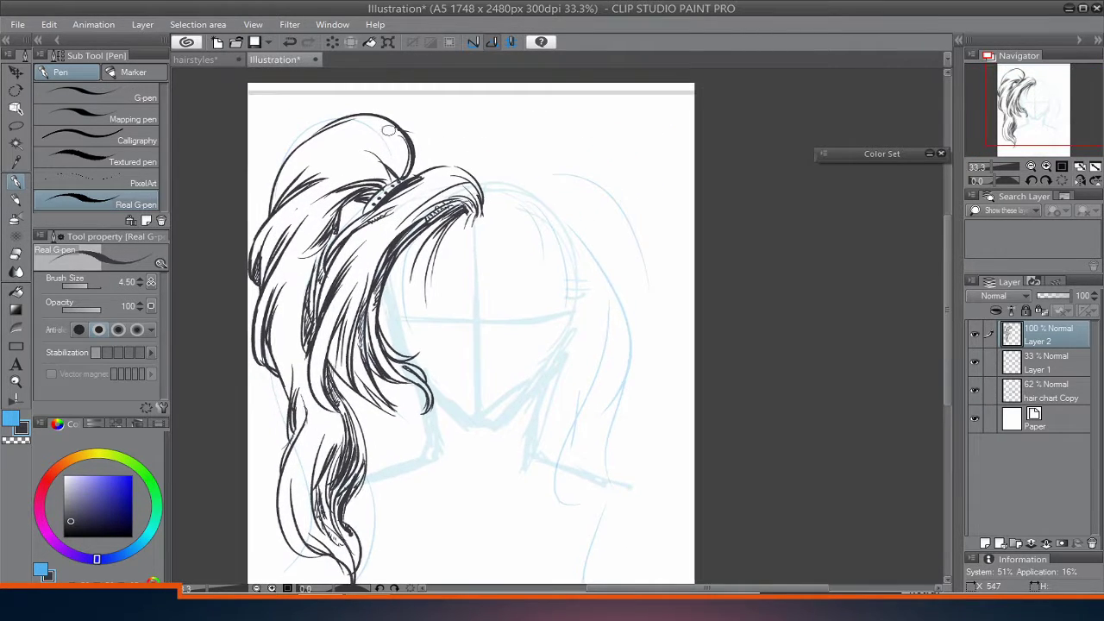
{"action": "mouse_move", "coordinate": [393, 172]}
{"action": "left_mouse_down"}
{"action": "mouse_move", "coordinate": [385, 131]}
{"action": "mouse_move", "coordinate": [375, 138]}
{"action": "left_mouse_up"}
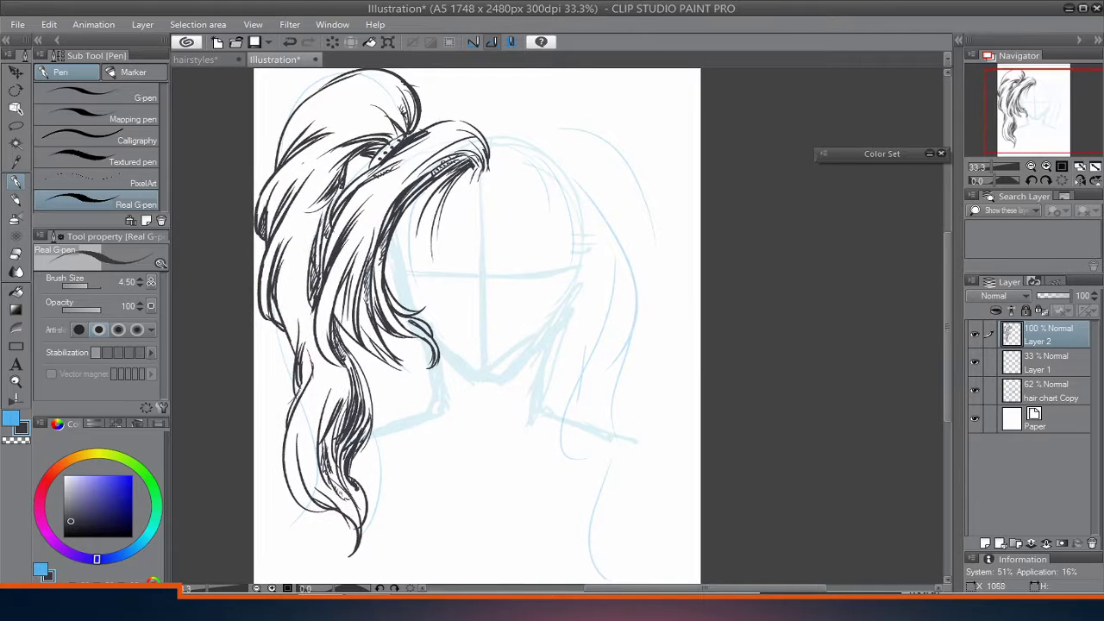
Step: Duplicate the inked hair layer, mirror it horizontally, and align the copy at the centre parting
{"action": "key", "text": "ctrl+t"}
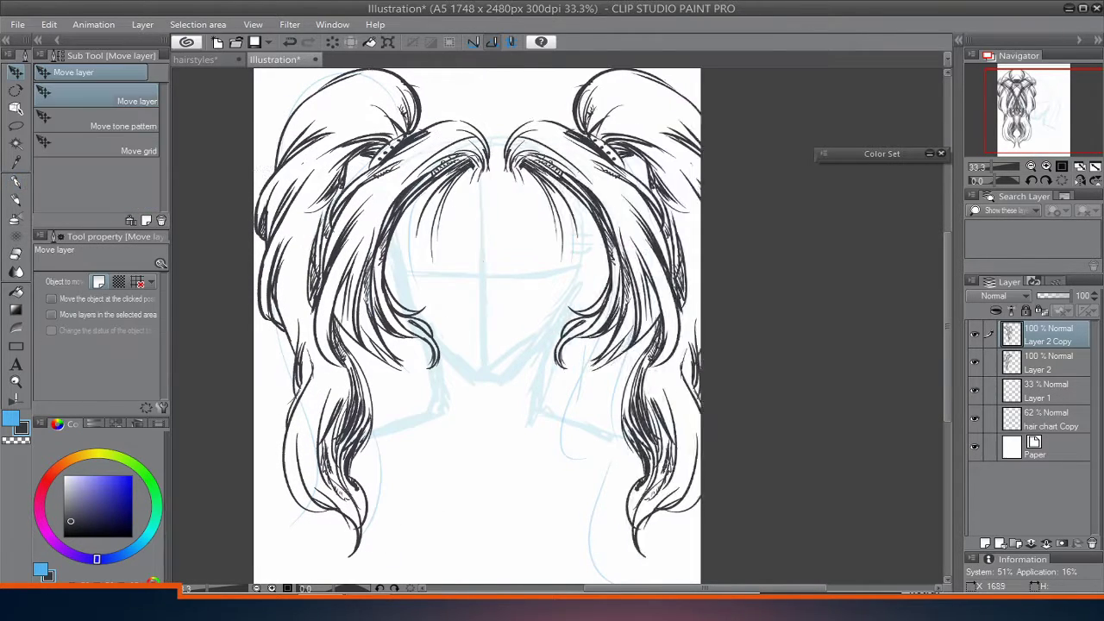
{"action": "key", "text": "ctrl+t"}
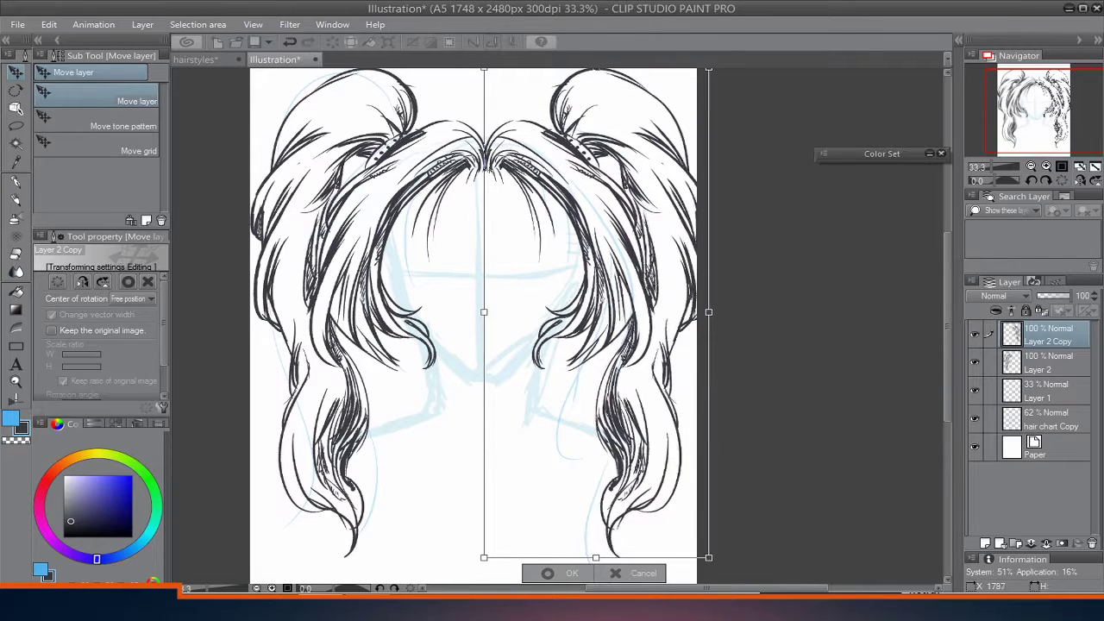
{"action": "key", "text": "Return"}
Step: Erase the mirrored forehead wisps from the copy and ink curved headband lines across the forehead
{"action": "left_click_drag", "start_coordinate": [552, 207], "coordinate": [543, 203]}
{"action": "key", "text": "p"}
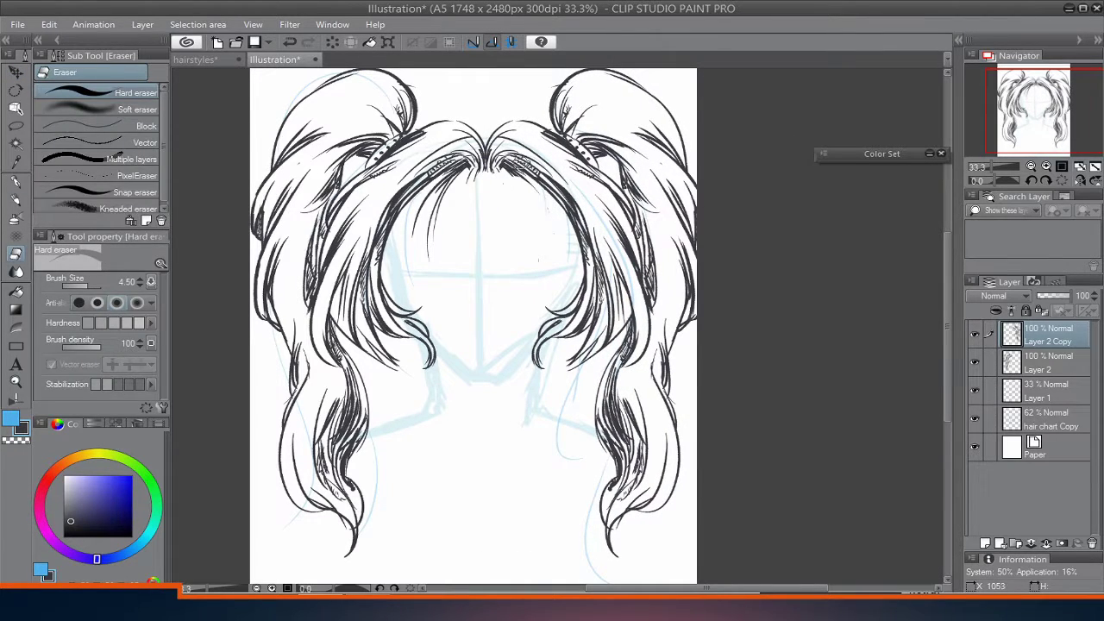
{"action": "left_click_drag", "start_coordinate": [406, 206], "coordinate": [565, 210]}
{"action": "left_click_drag", "start_coordinate": [460, 177], "coordinate": [515, 176]}
{"action": "mouse_move", "coordinate": [401, 214]}
{"action": "left_mouse_down"}
{"action": "mouse_move", "coordinate": [567, 207]}
{"action": "mouse_move", "coordinate": [533, 212]}
{"action": "left_mouse_up"}
{"action": "mouse_move", "coordinate": [448, 310]}
{"action": "left_mouse_down"}
{"action": "mouse_move", "coordinate": [440, 281]}
{"action": "mouse_move", "coordinate": [437, 310]}
{"action": "left_mouse_up"}
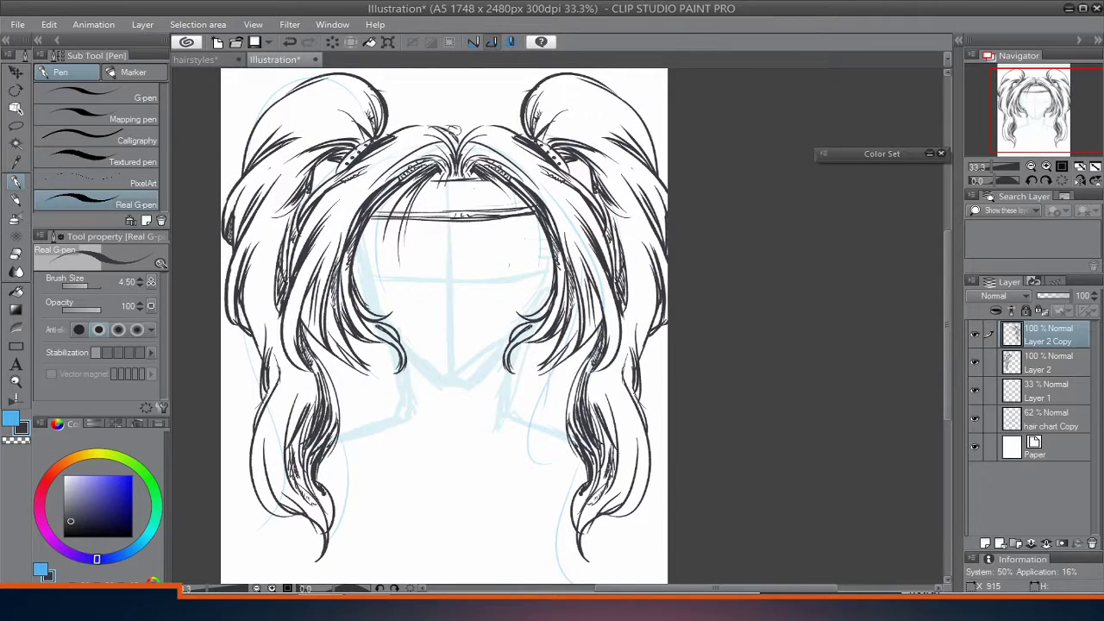
Step: Add a few varied strands to the mirrored ponytail and merge the copied layer into Layer 2
{"action": "left_click_drag", "start_coordinate": [638, 173], "coordinate": [607, 103]}
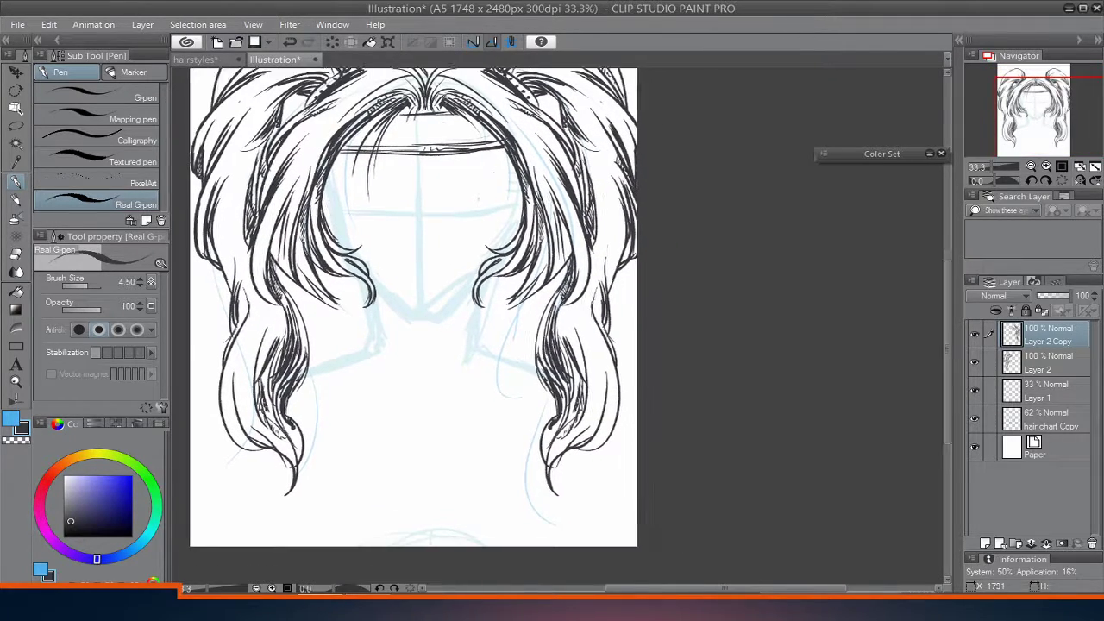
{"action": "left_click_drag", "start_coordinate": [716, 328], "coordinate": [769, 388]}
{"action": "key", "text": "ctrl+e"}
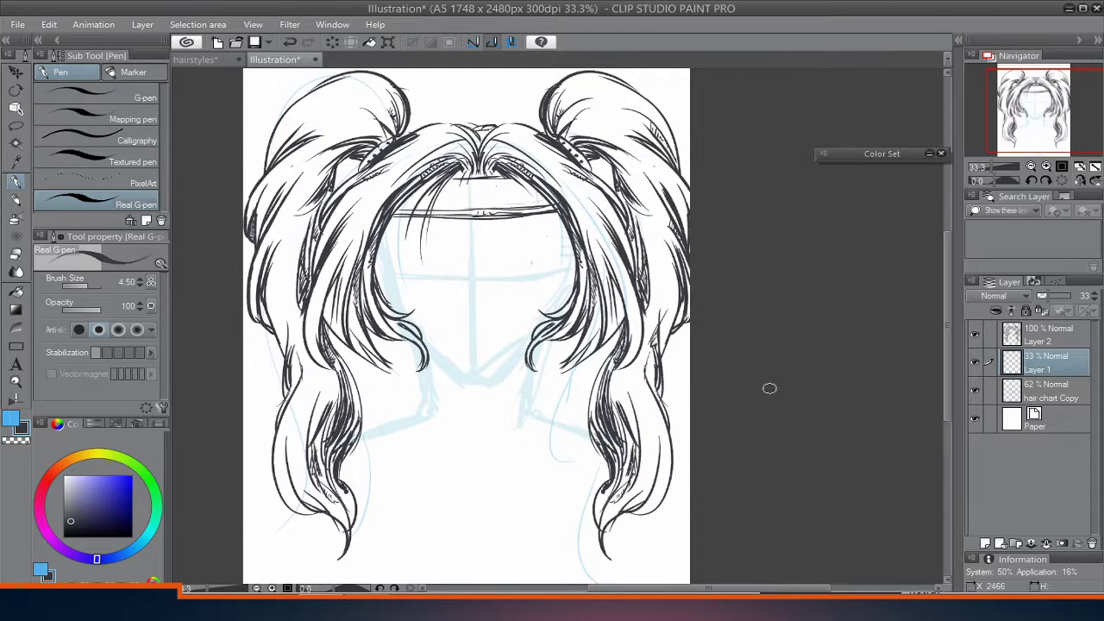
Step: Add a clipped layer above the line art and fill it with a foreground-to-background gradient from green at the tips to teal above
{"action": "key", "text": "ctrl+minus"}
{"action": "key", "text": "g"}
{"action": "left_click_drag", "start_coordinate": [96, 559], "coordinate": [150, 532]}
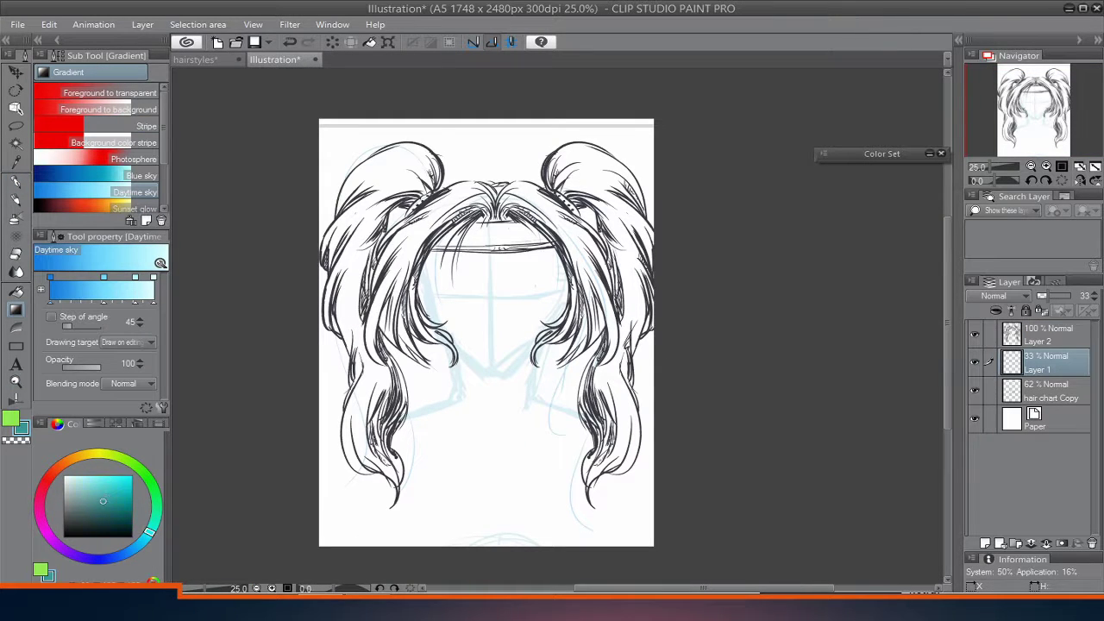
{"action": "key", "text": "ctrl+shift+n"}
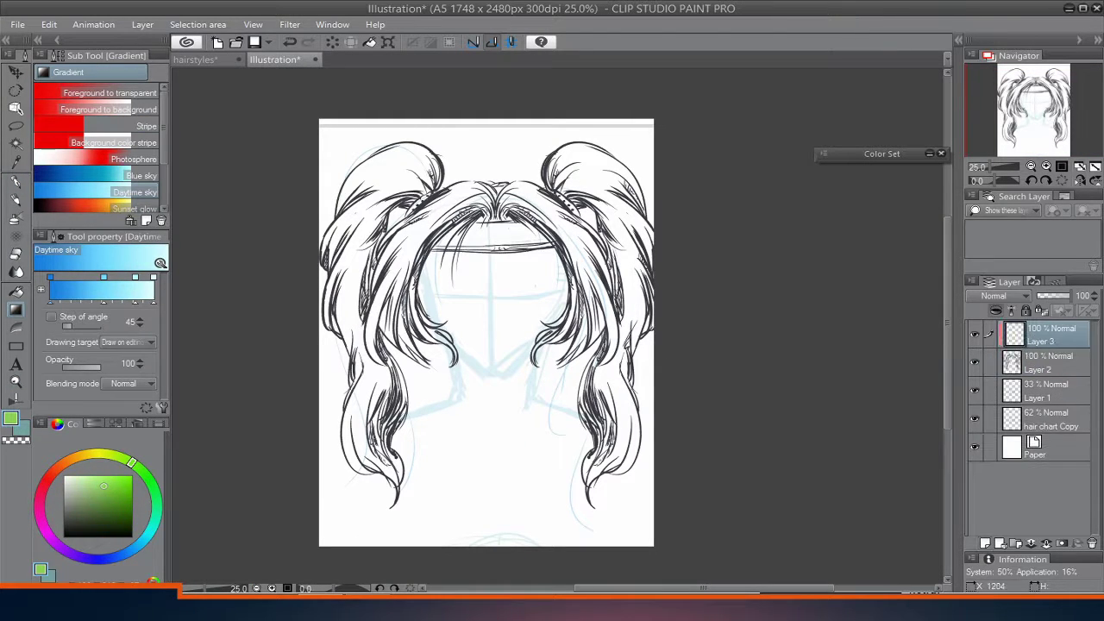
{"action": "left_click", "coordinate": [108, 109]}
{"action": "left_click_drag", "start_coordinate": [493, 421], "coordinate": [493, 275]}
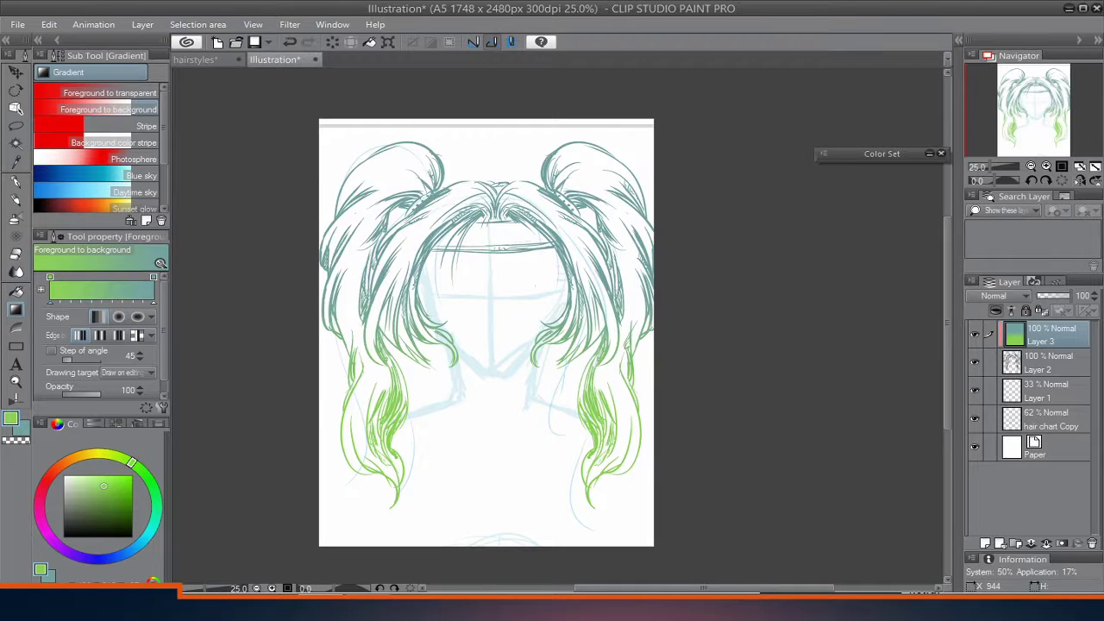
Step: Set the gradient layer's blending mode to Normal and its opacity to 69 percent
{"action": "left_click", "coordinate": [1001, 295]}
{"action": "left_click", "coordinate": [981, 467]}
{"action": "left_click", "coordinate": [1000, 295]}
{"action": "left_click", "coordinate": [981, 402]}
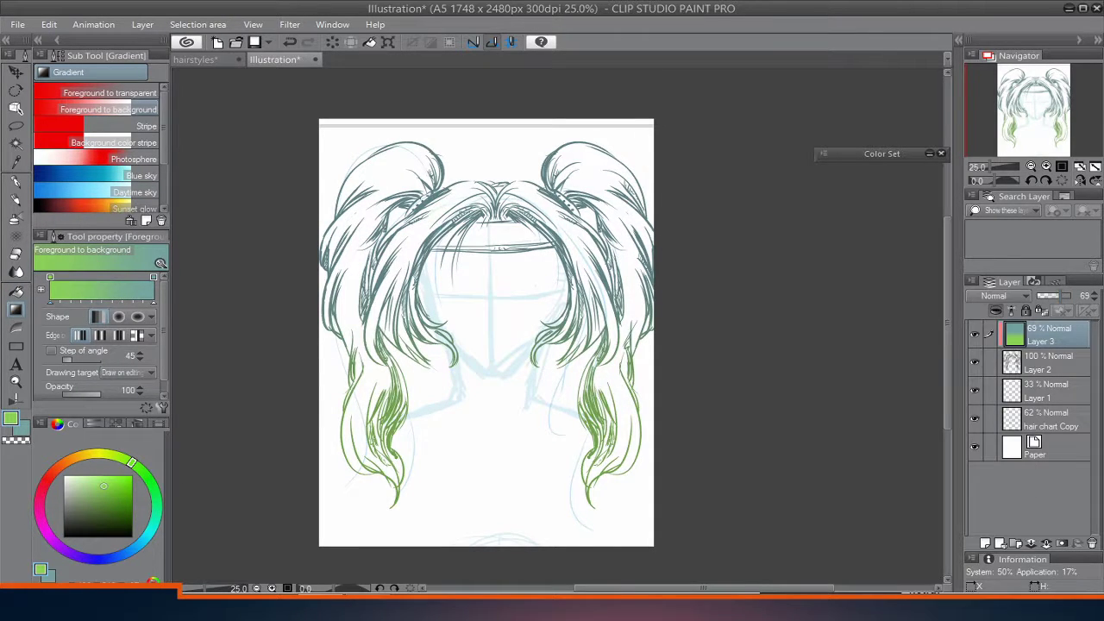